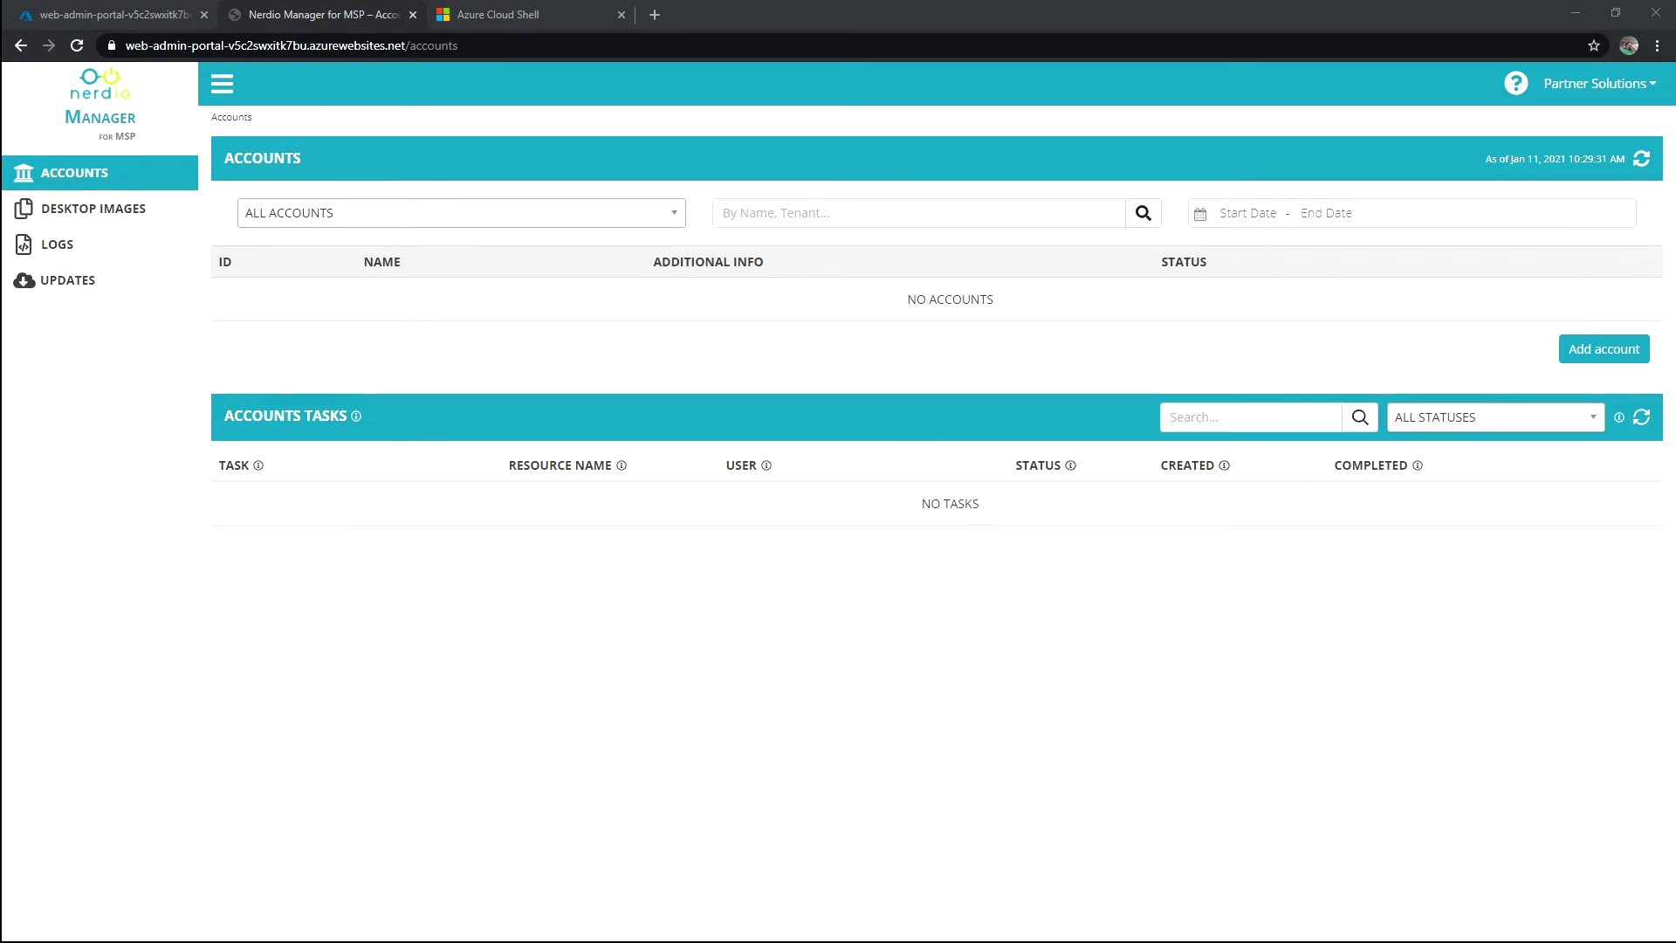
- Start adding a new account and connect to the customer's Azure AD tenant with the customer's admin login
click(222, 85)
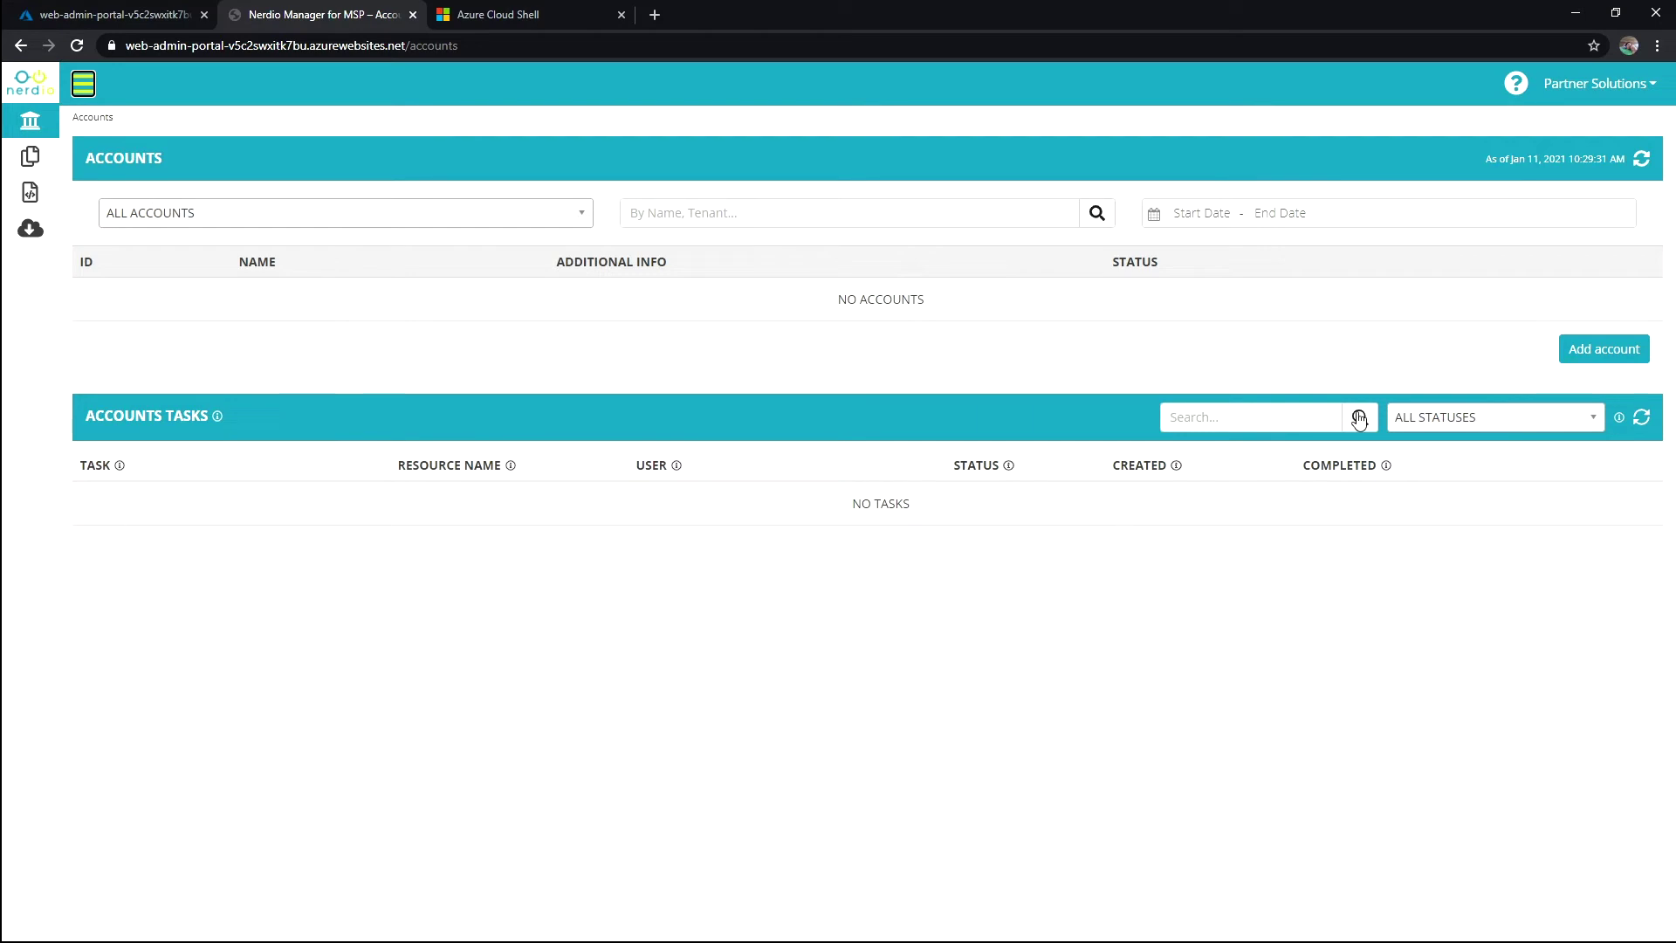
click(1640, 361)
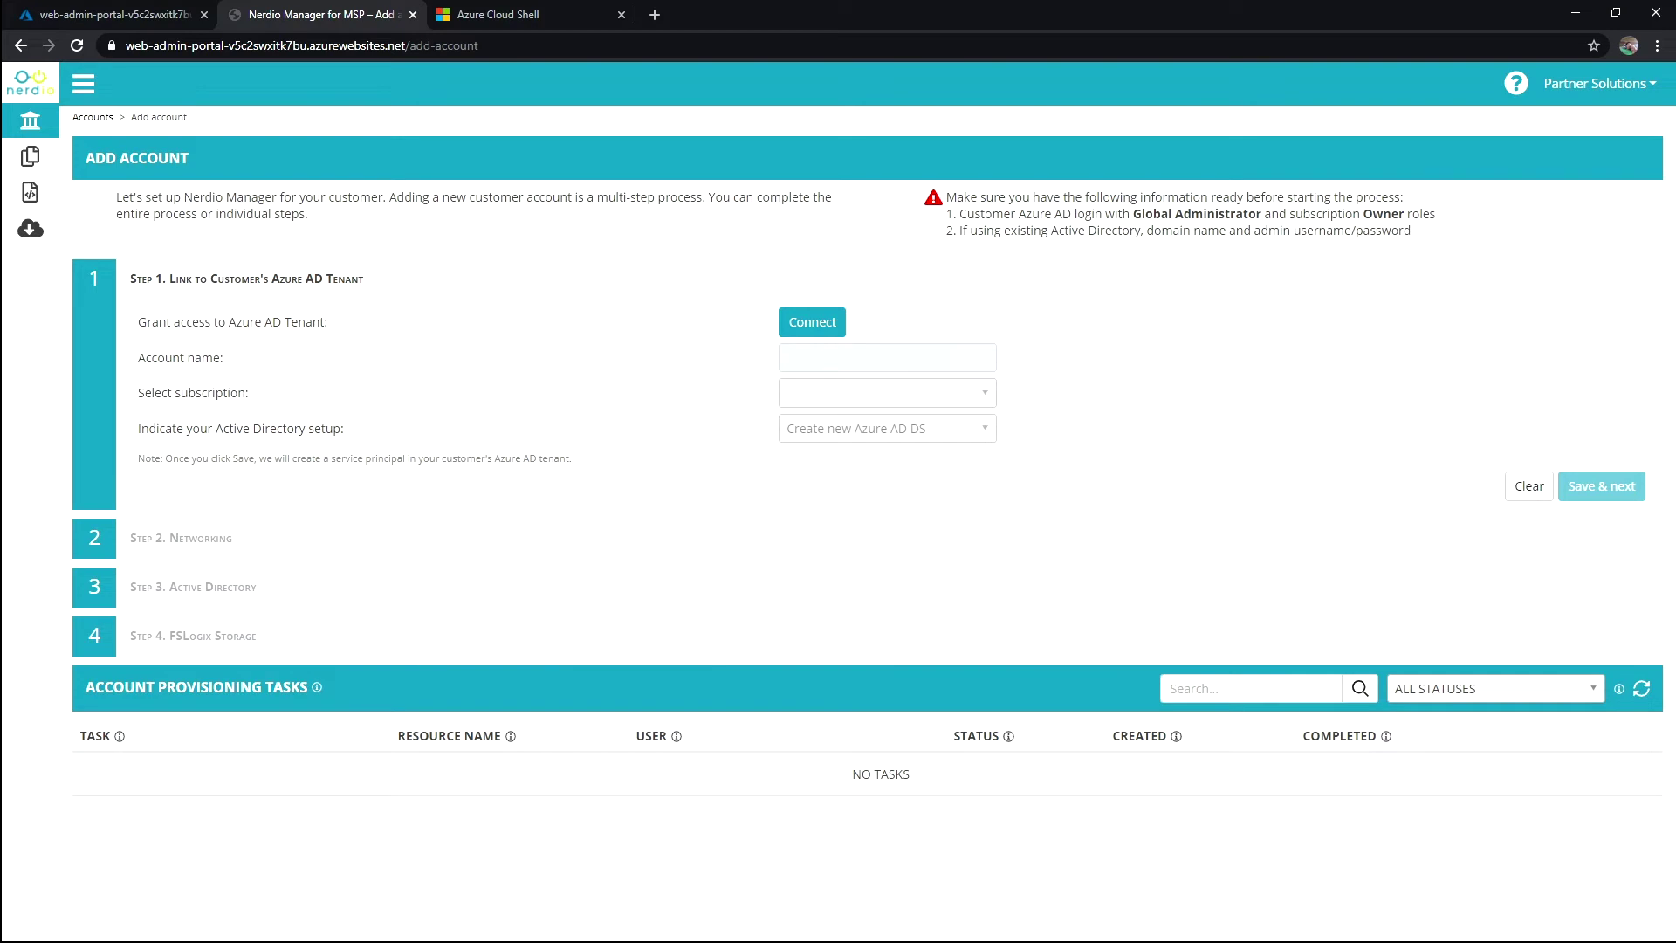
click(816, 319)
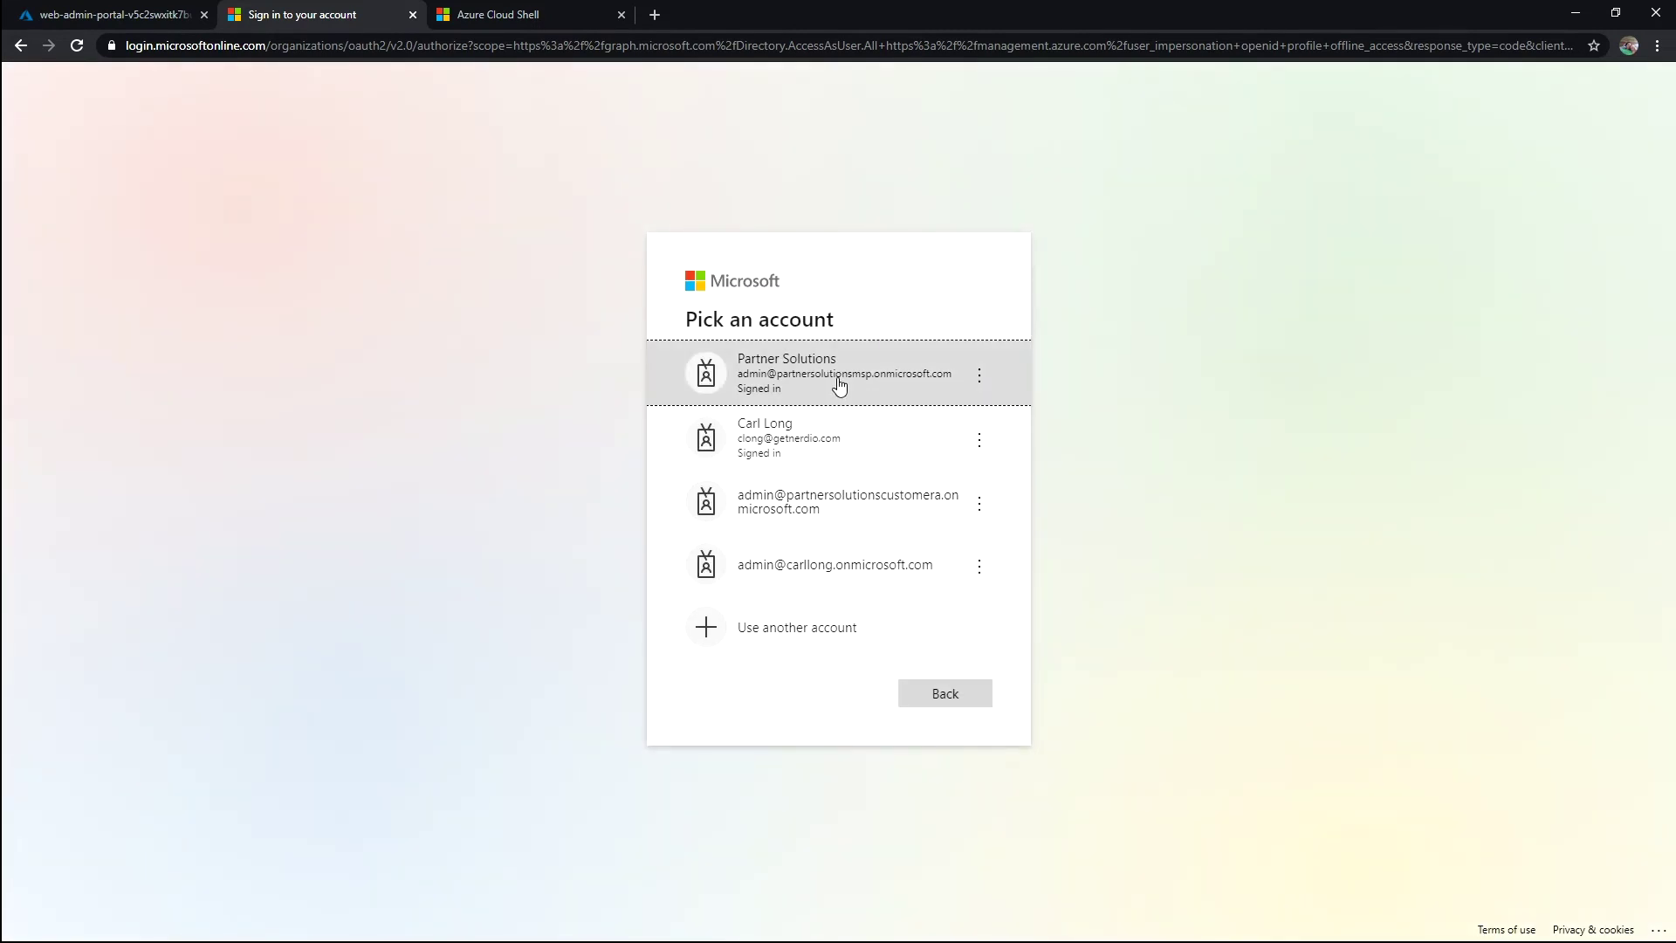
click(904, 482)
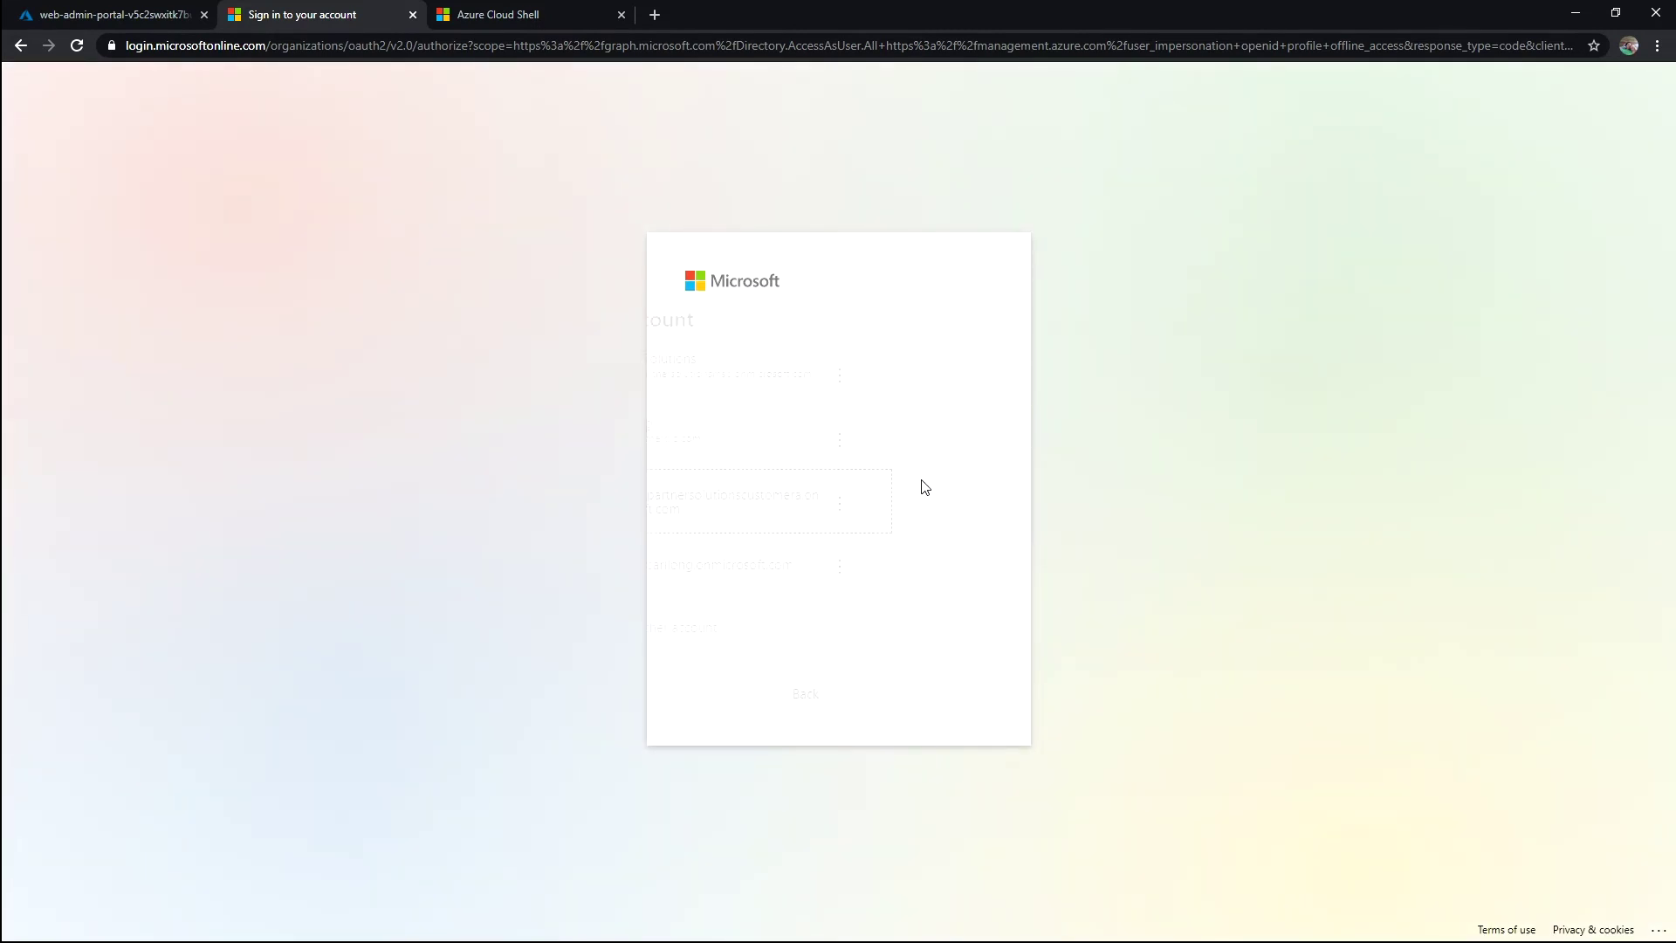
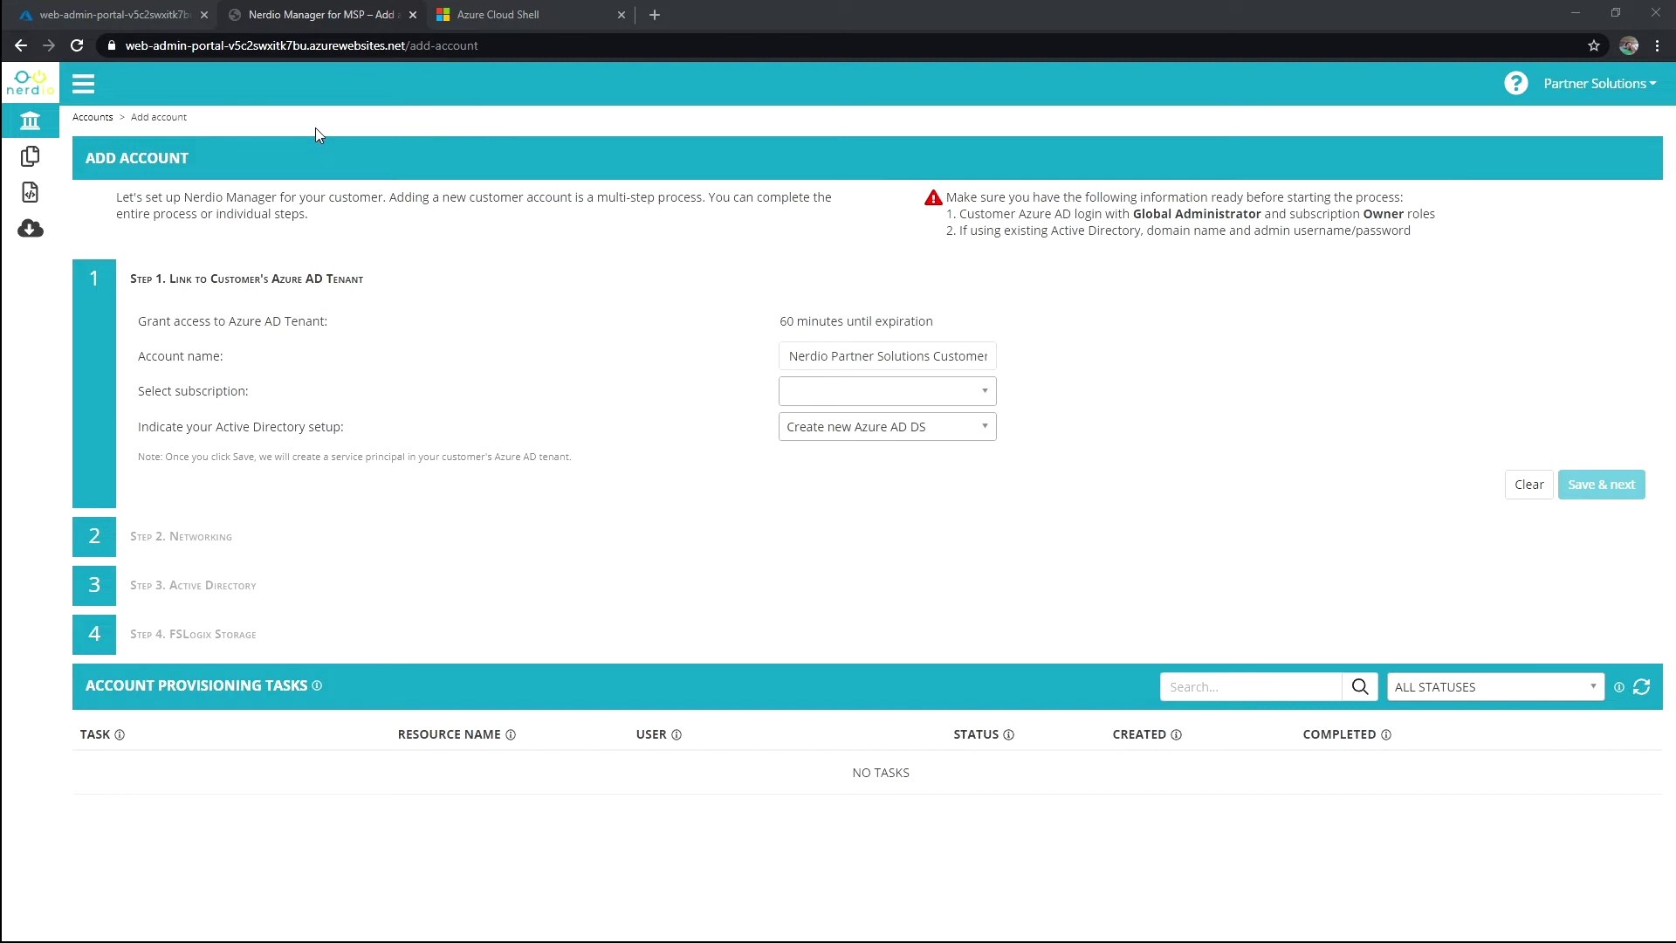
- Name the account Demo Account and select the Microsoft Azure subscription
triple_click(792, 356)
text(D)
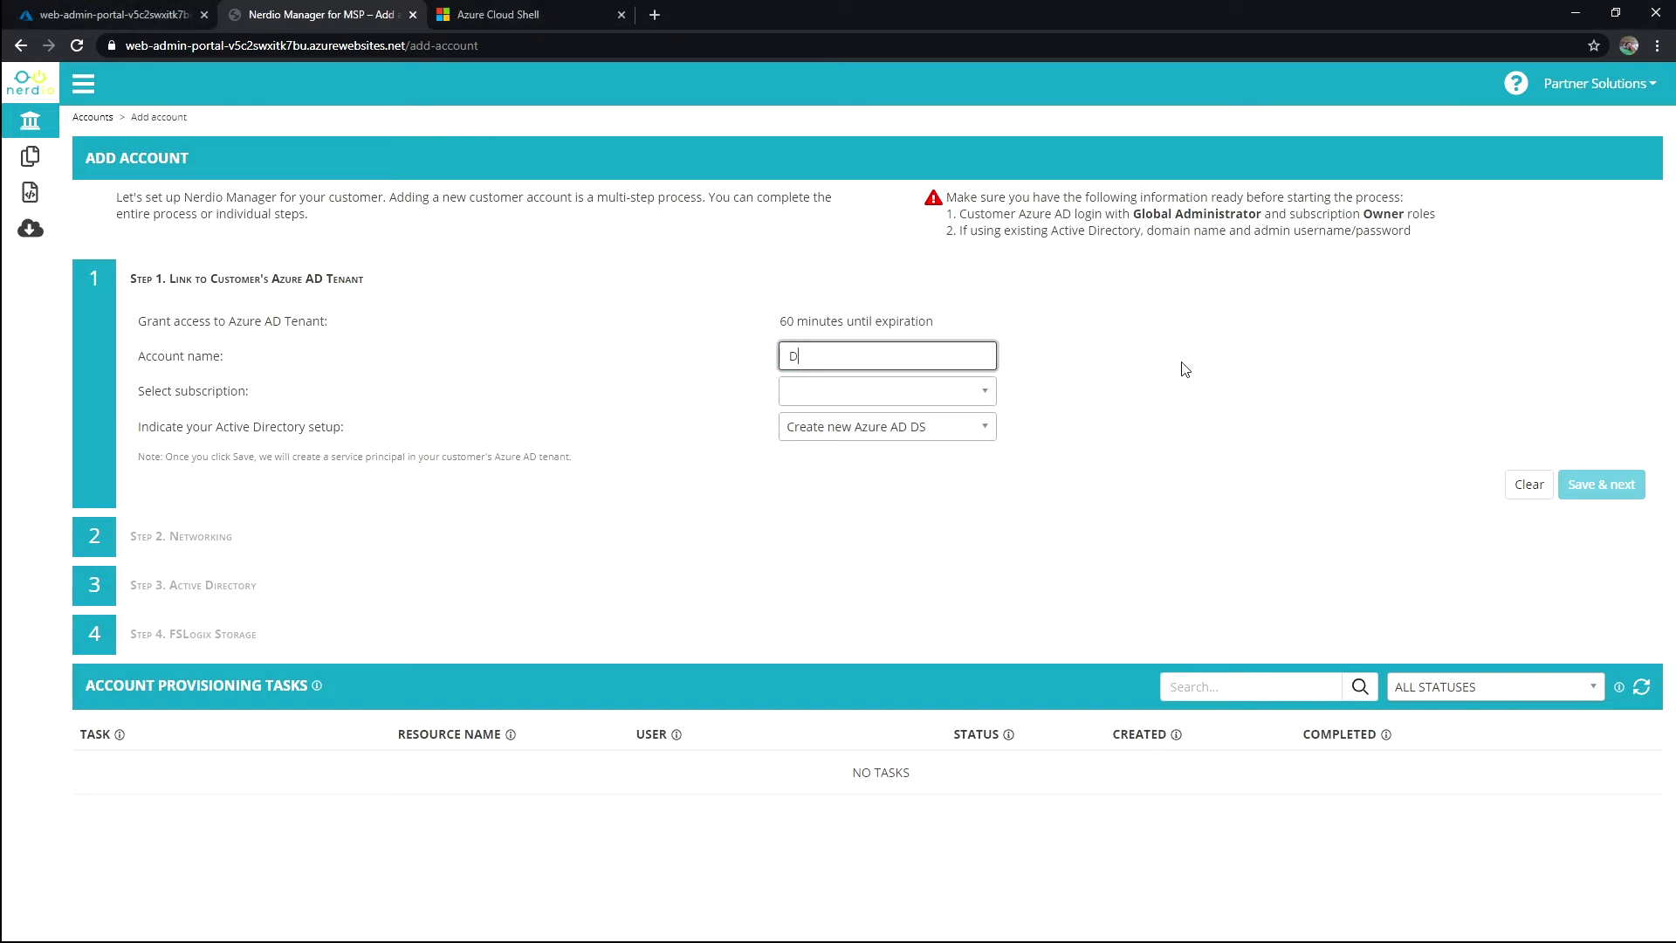
text(emo Account)
click(931, 392)
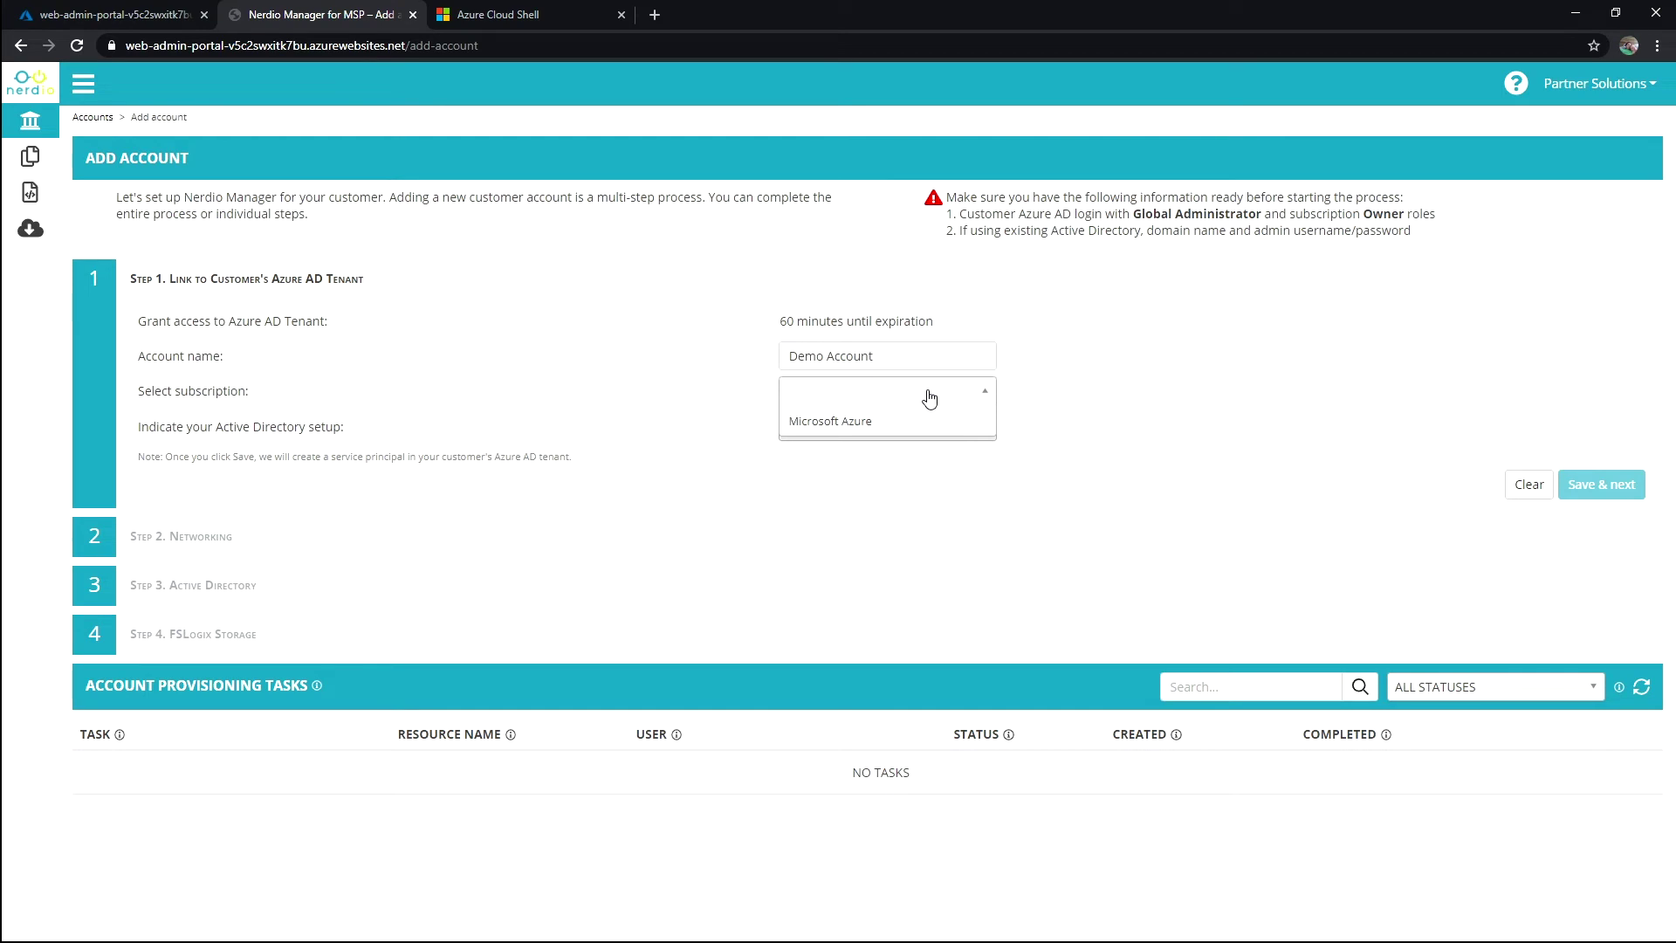
click(873, 423)
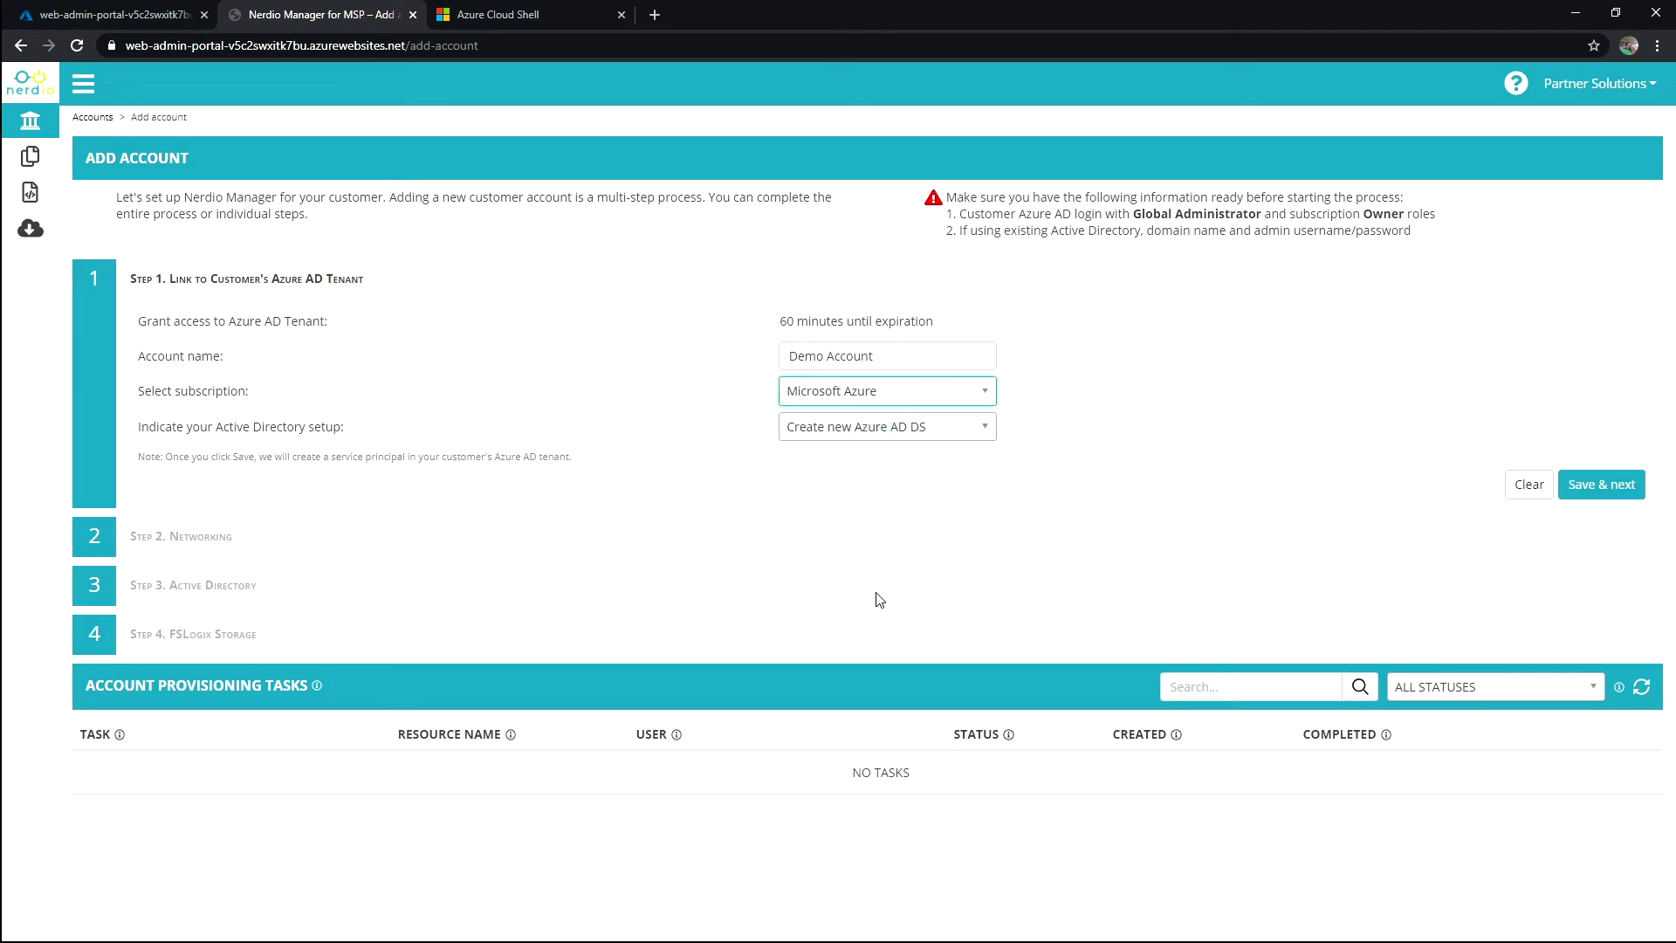
- Choose Create new Azure AD DS as the Active Directory setup and save the tenant link settings
click(816, 427)
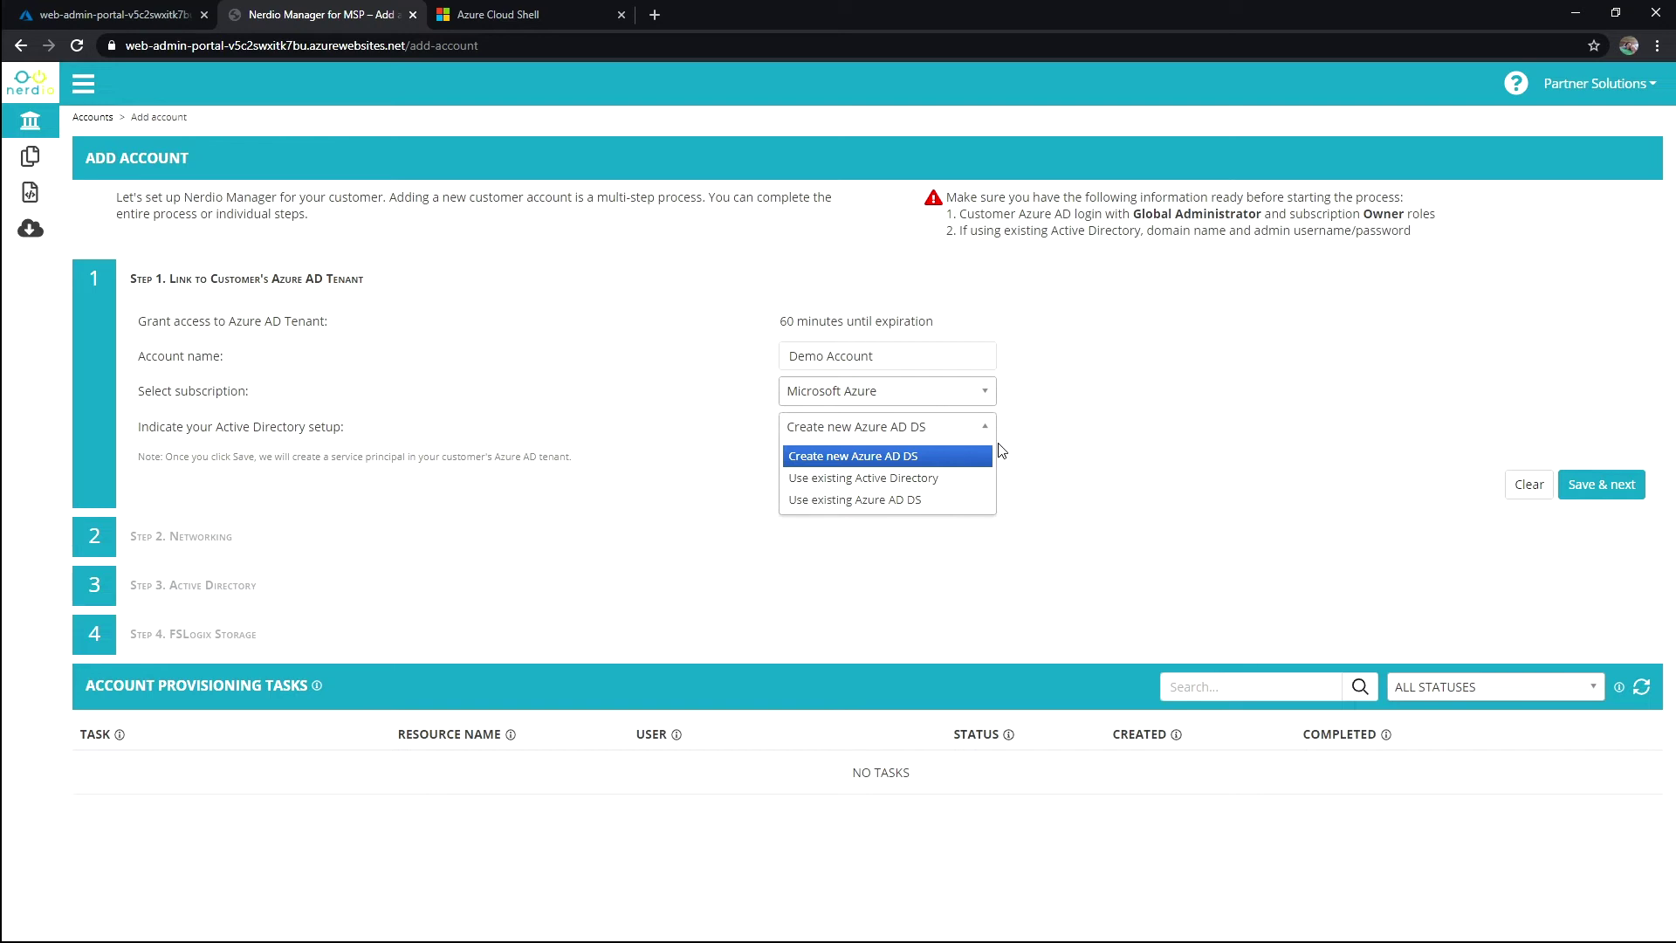
click(932, 457)
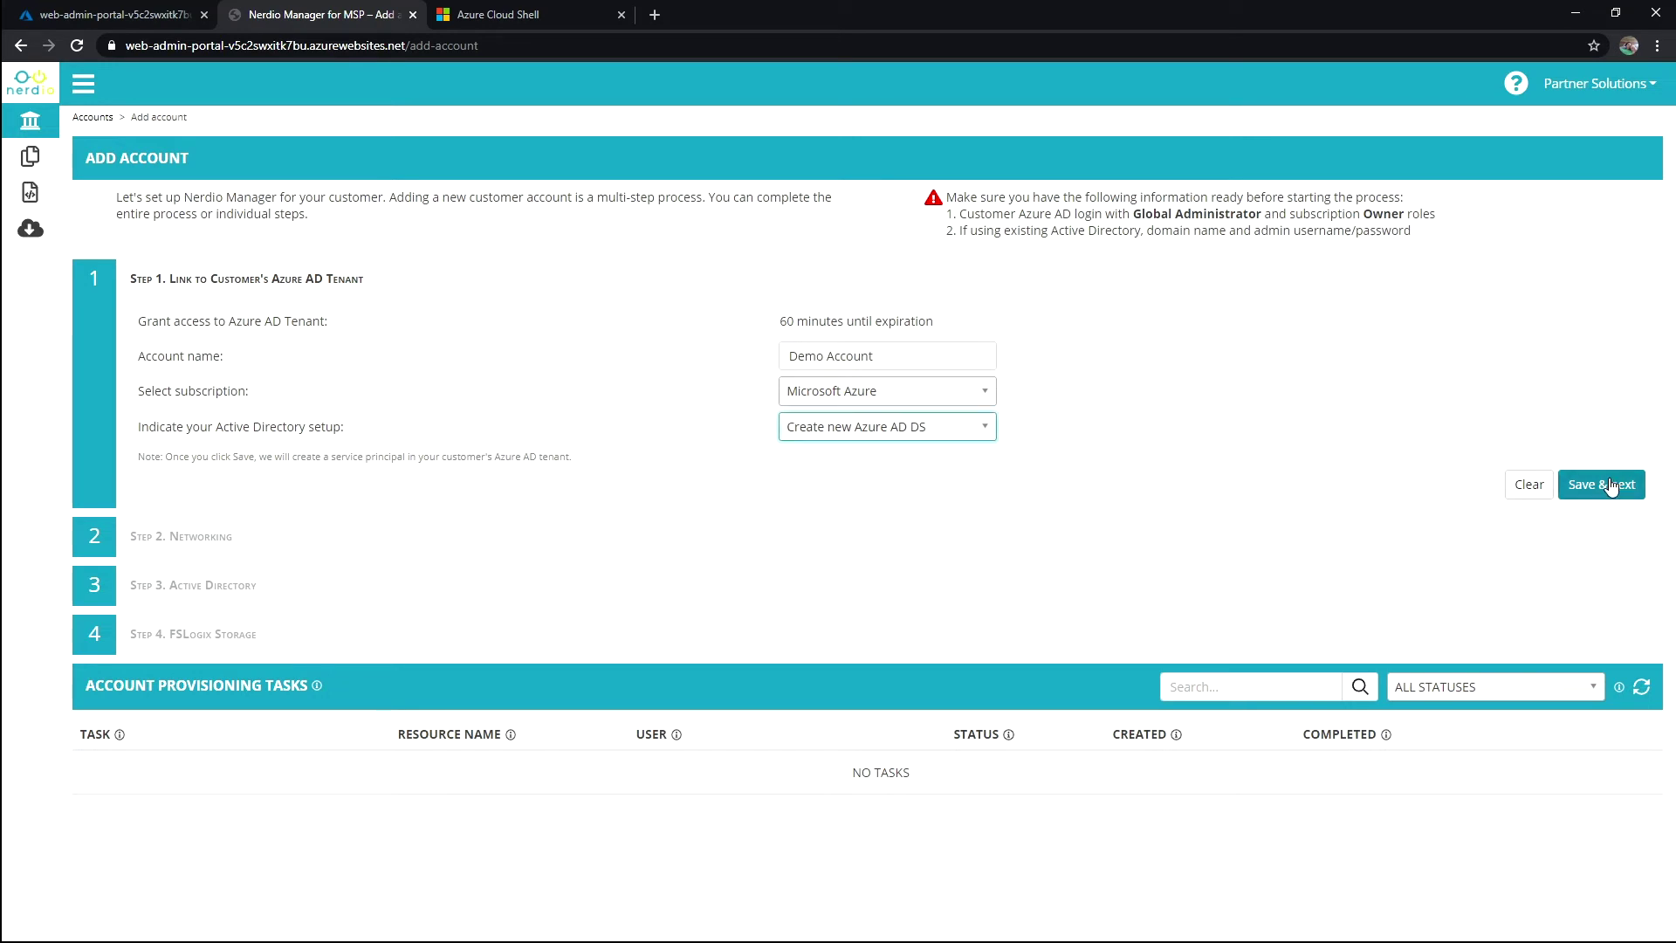
click(1612, 486)
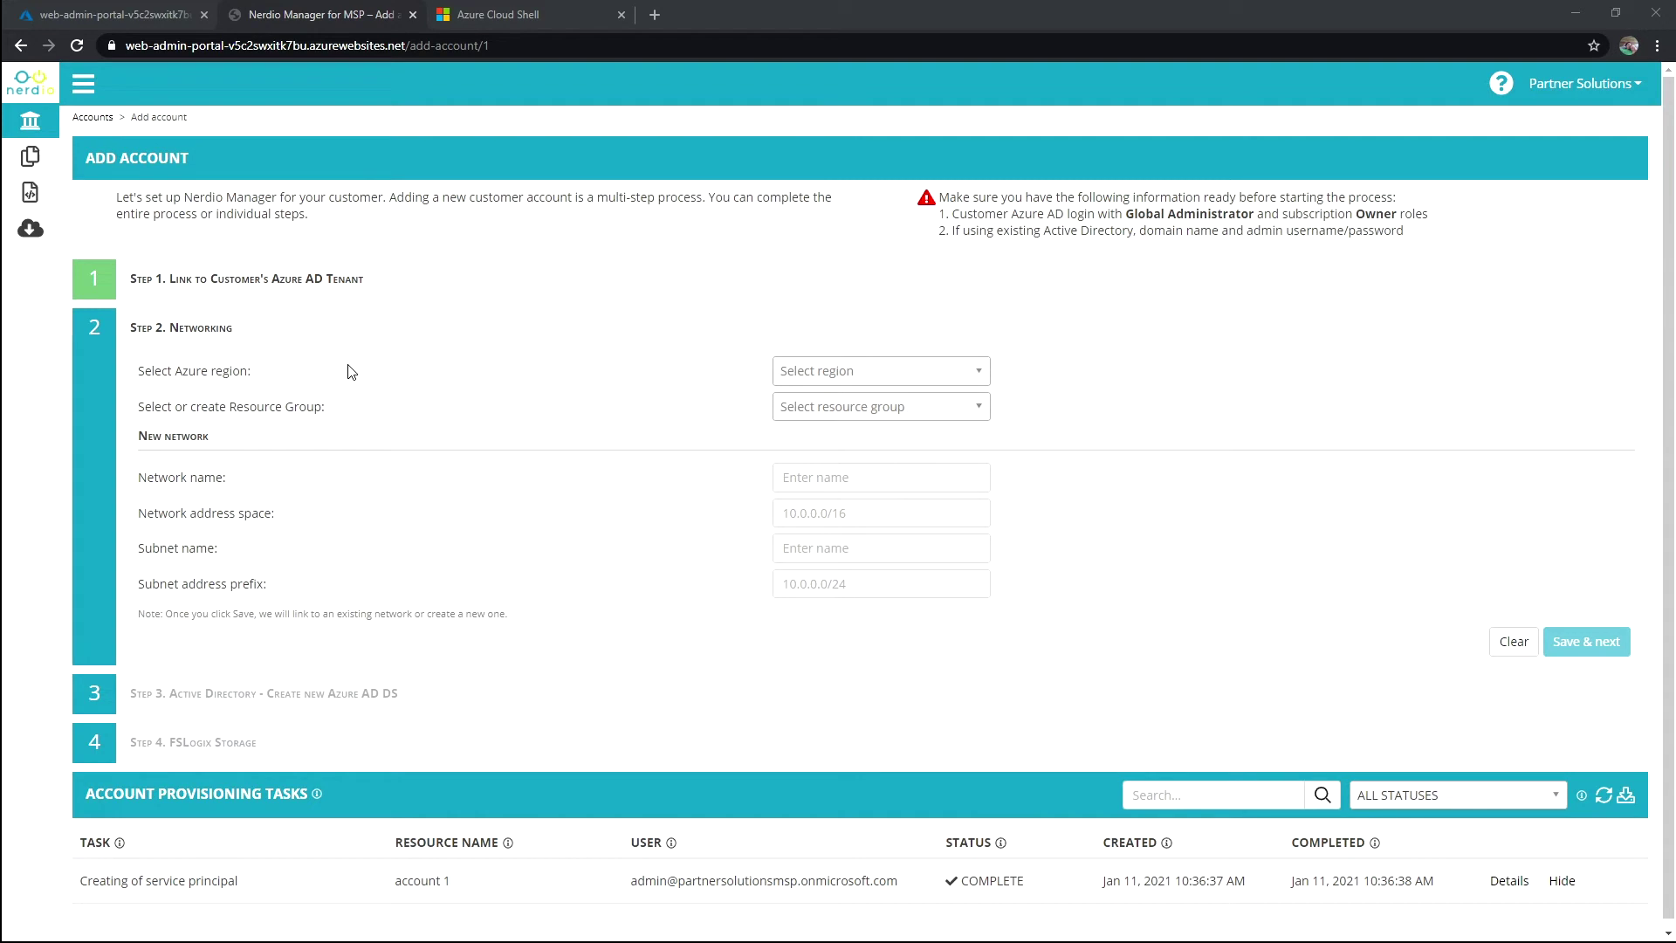
- Set the Azure region to West US and create a new resource group named DemoRG
click(849, 376)
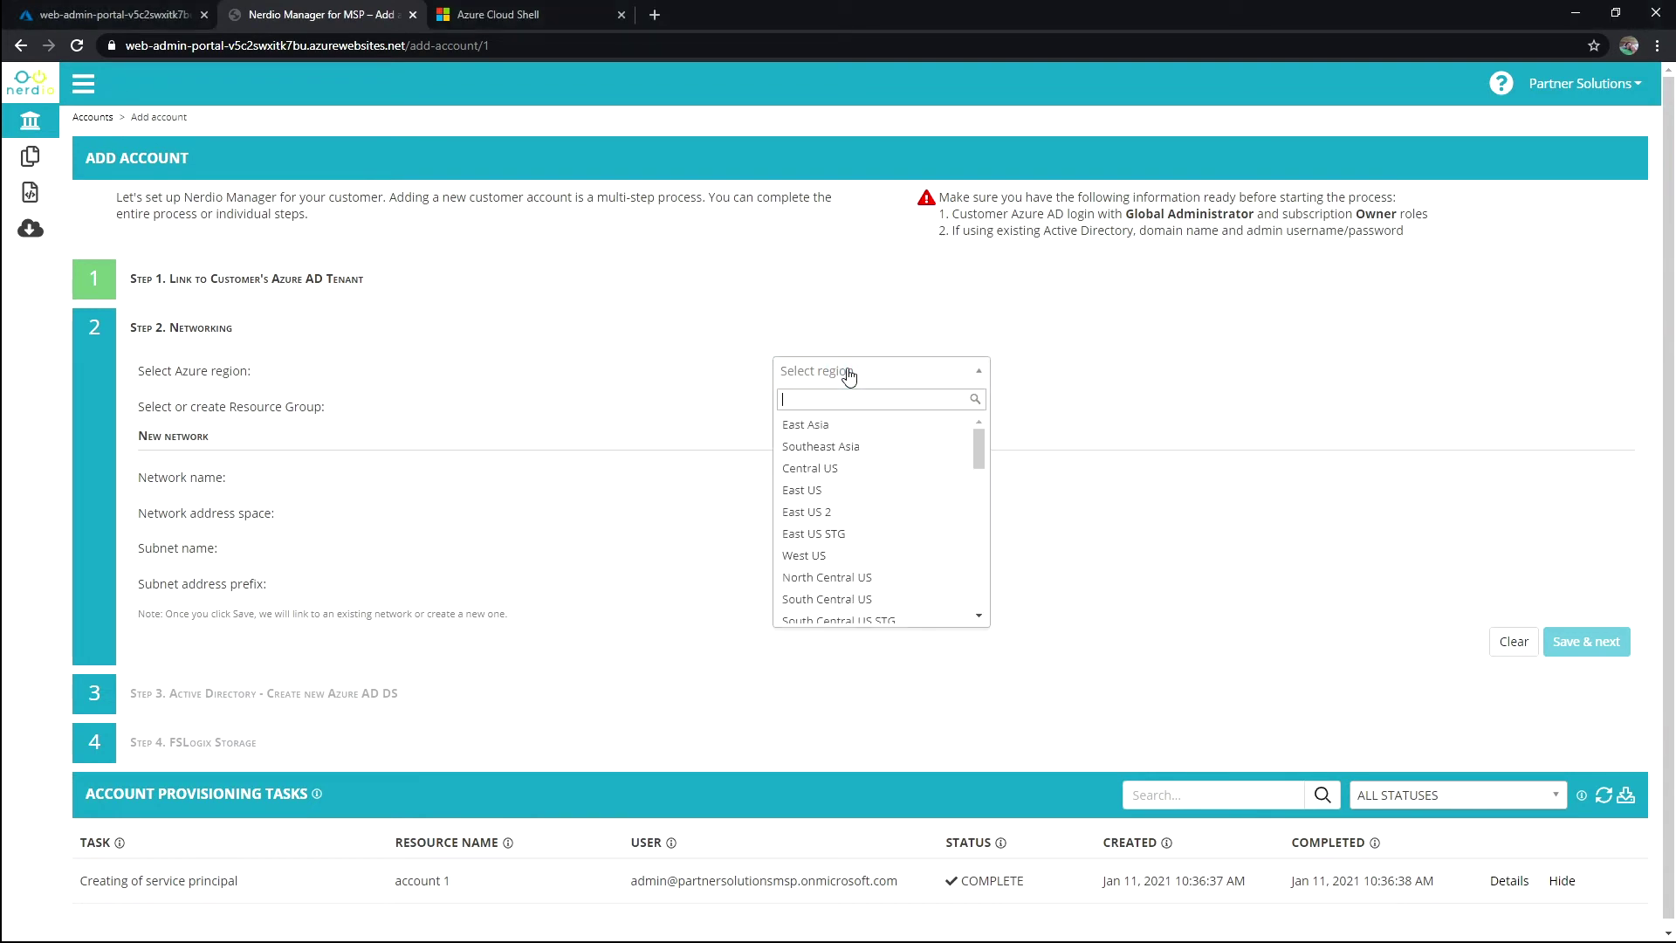
click(823, 558)
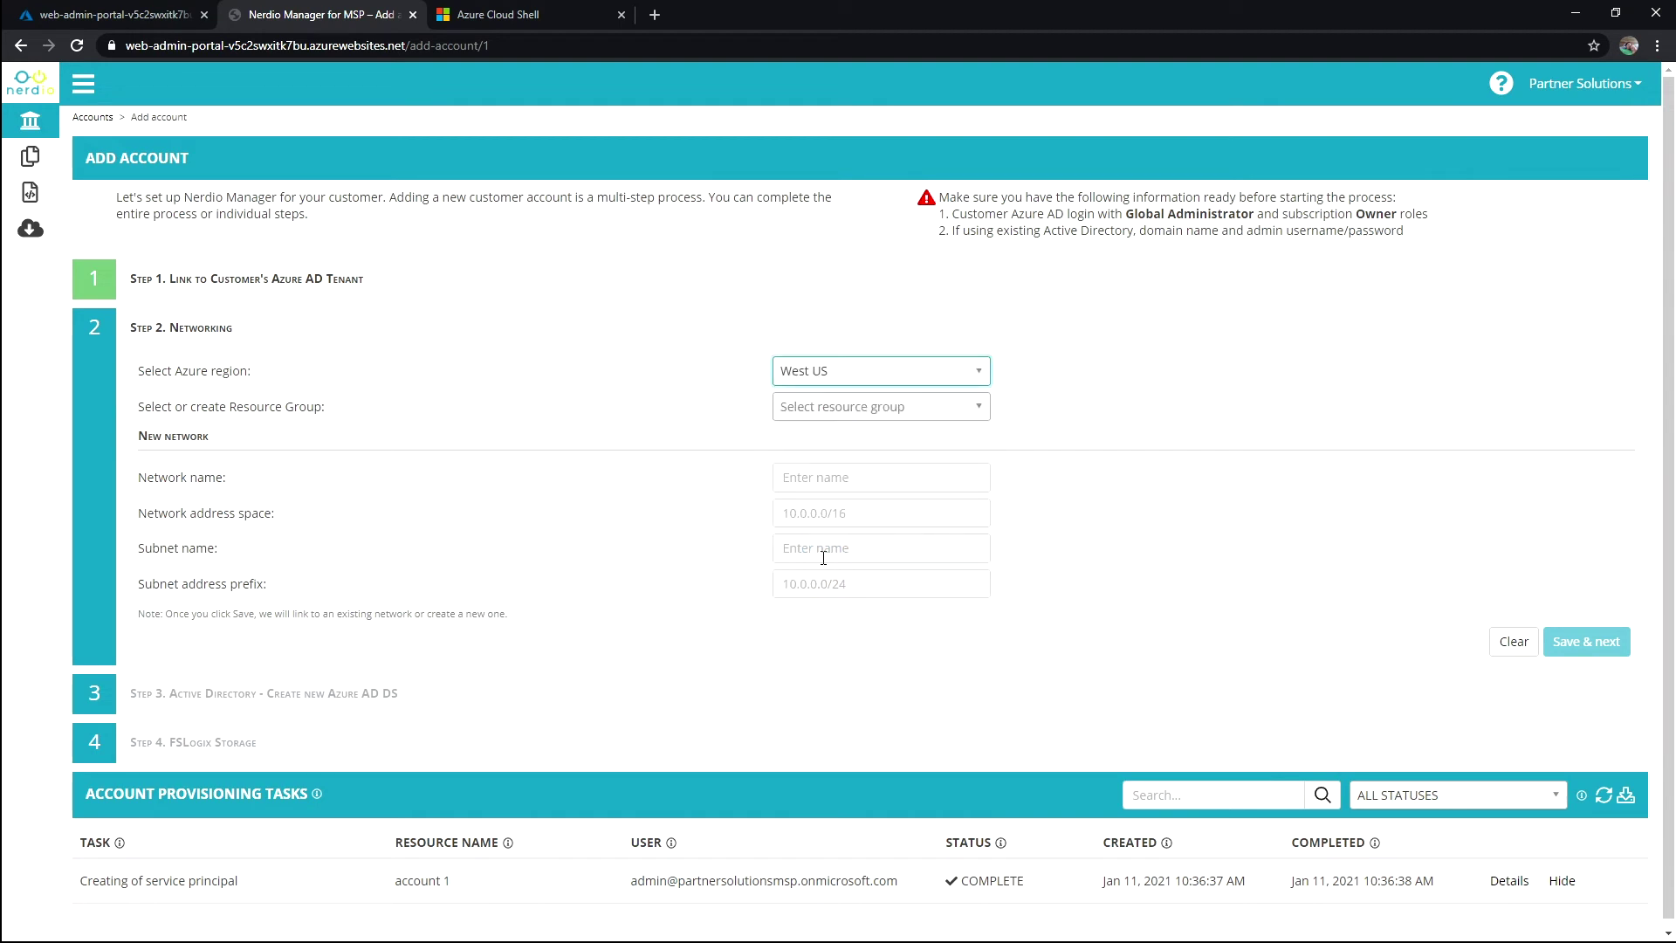
click(913, 414)
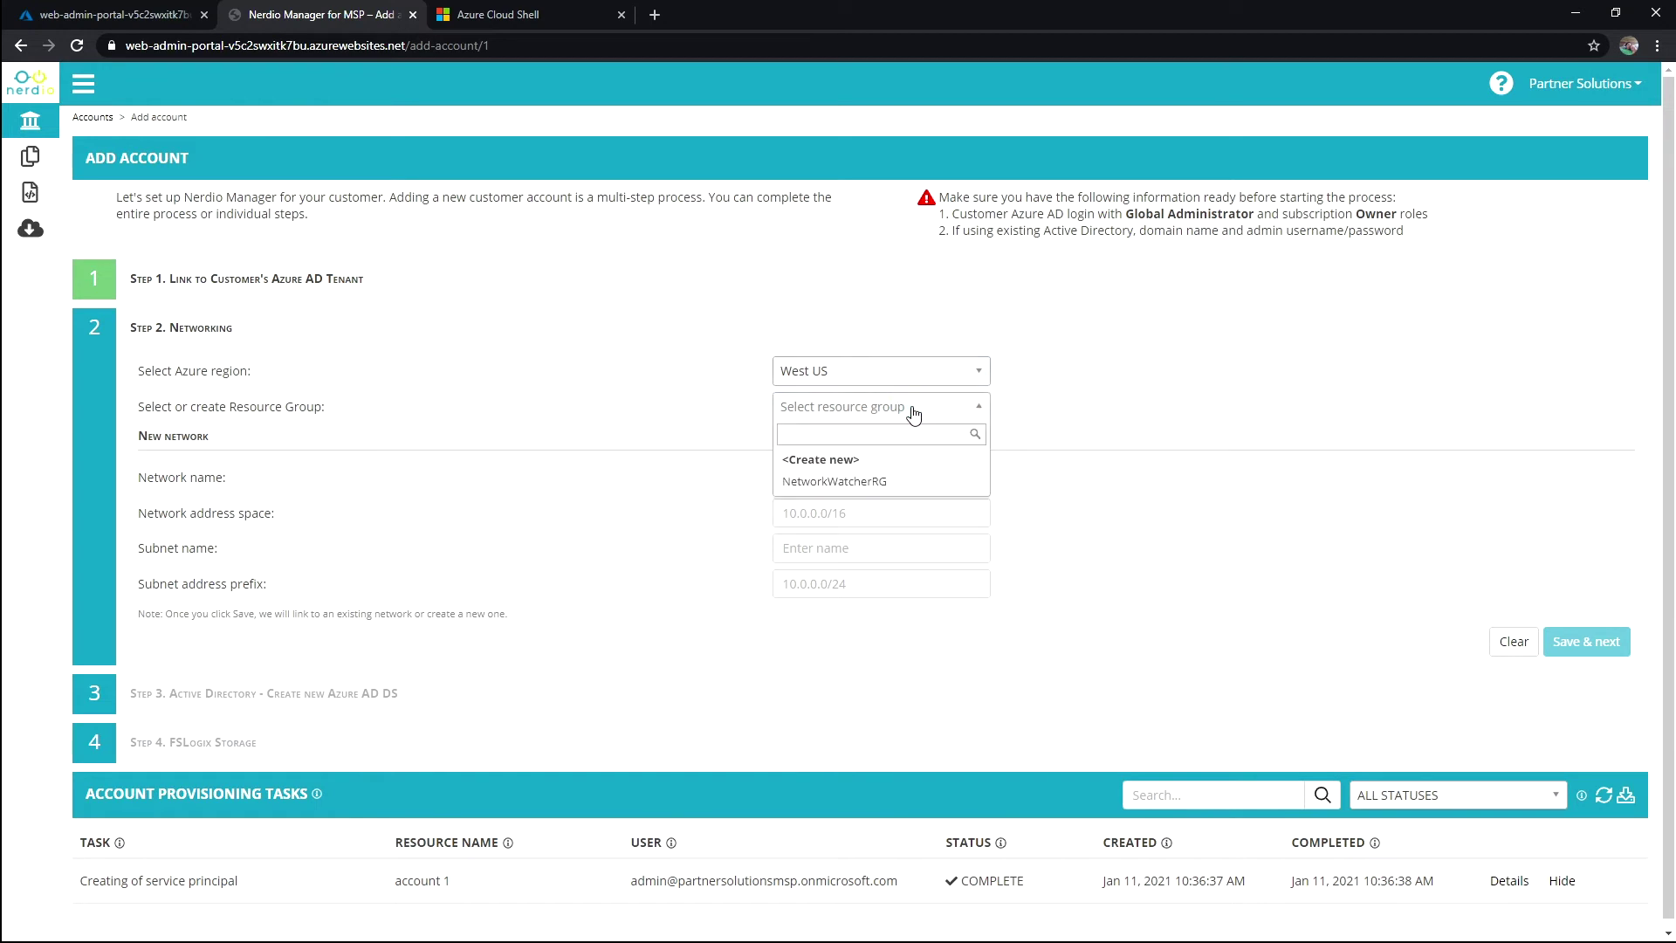
click(840, 461)
click(811, 478)
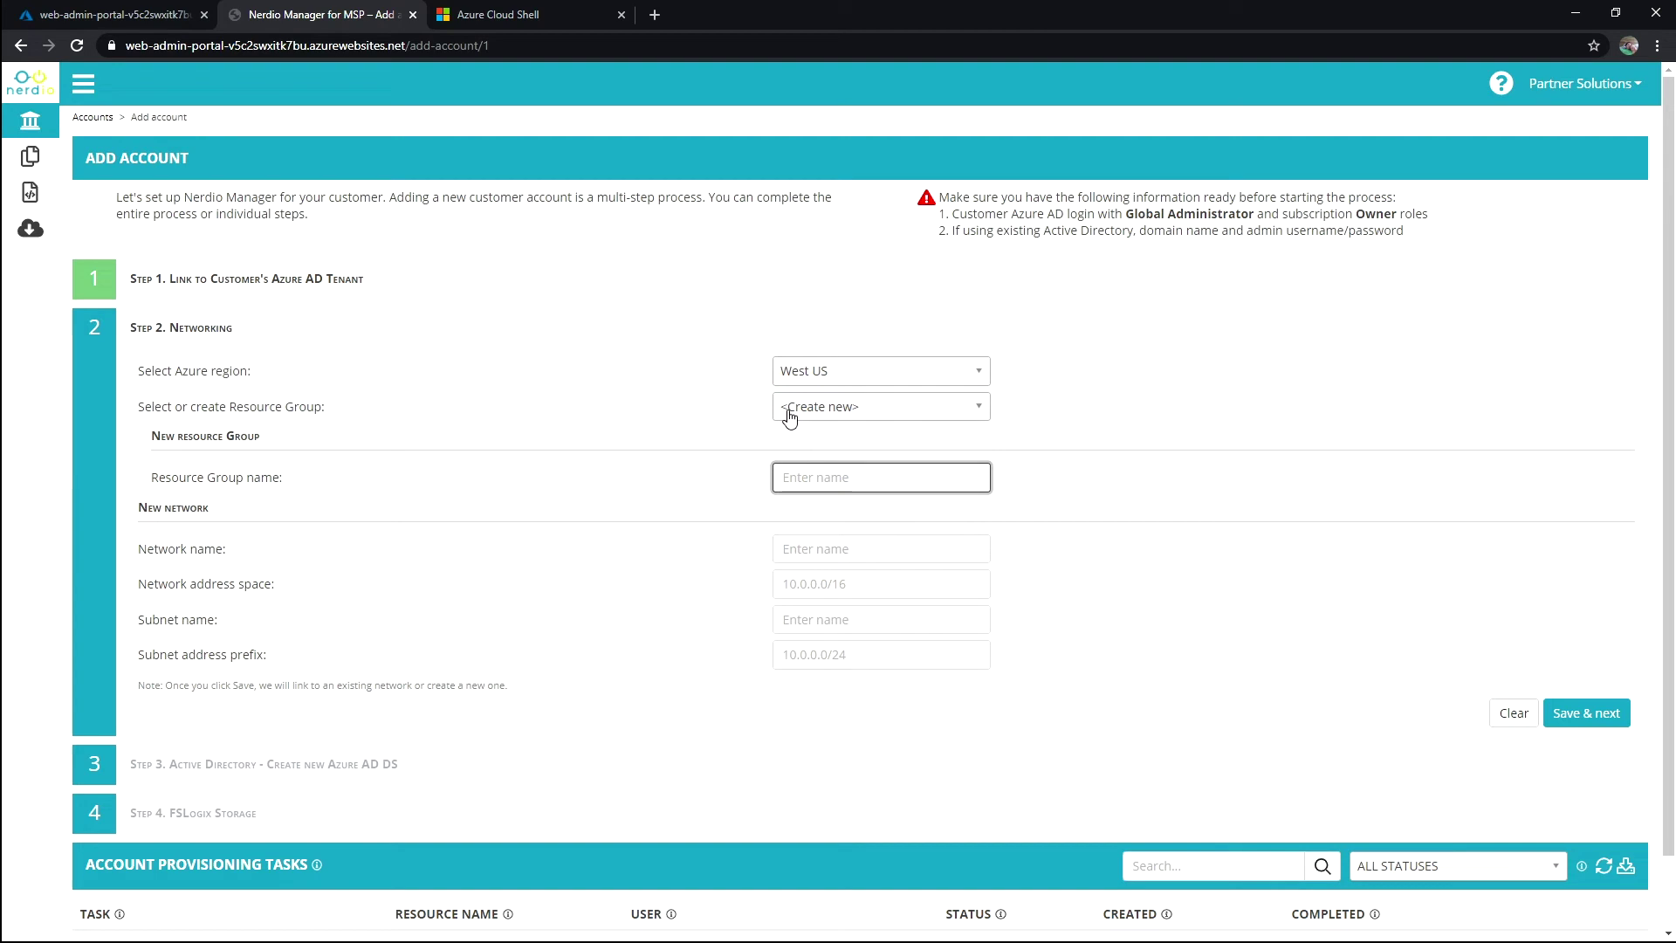
text(DemoRG)
- Define a network named Network with address space 10.0.0.0/16 and subnet LAN with prefix 10.0.0.0/24, and save the networking settings
click(858, 544)
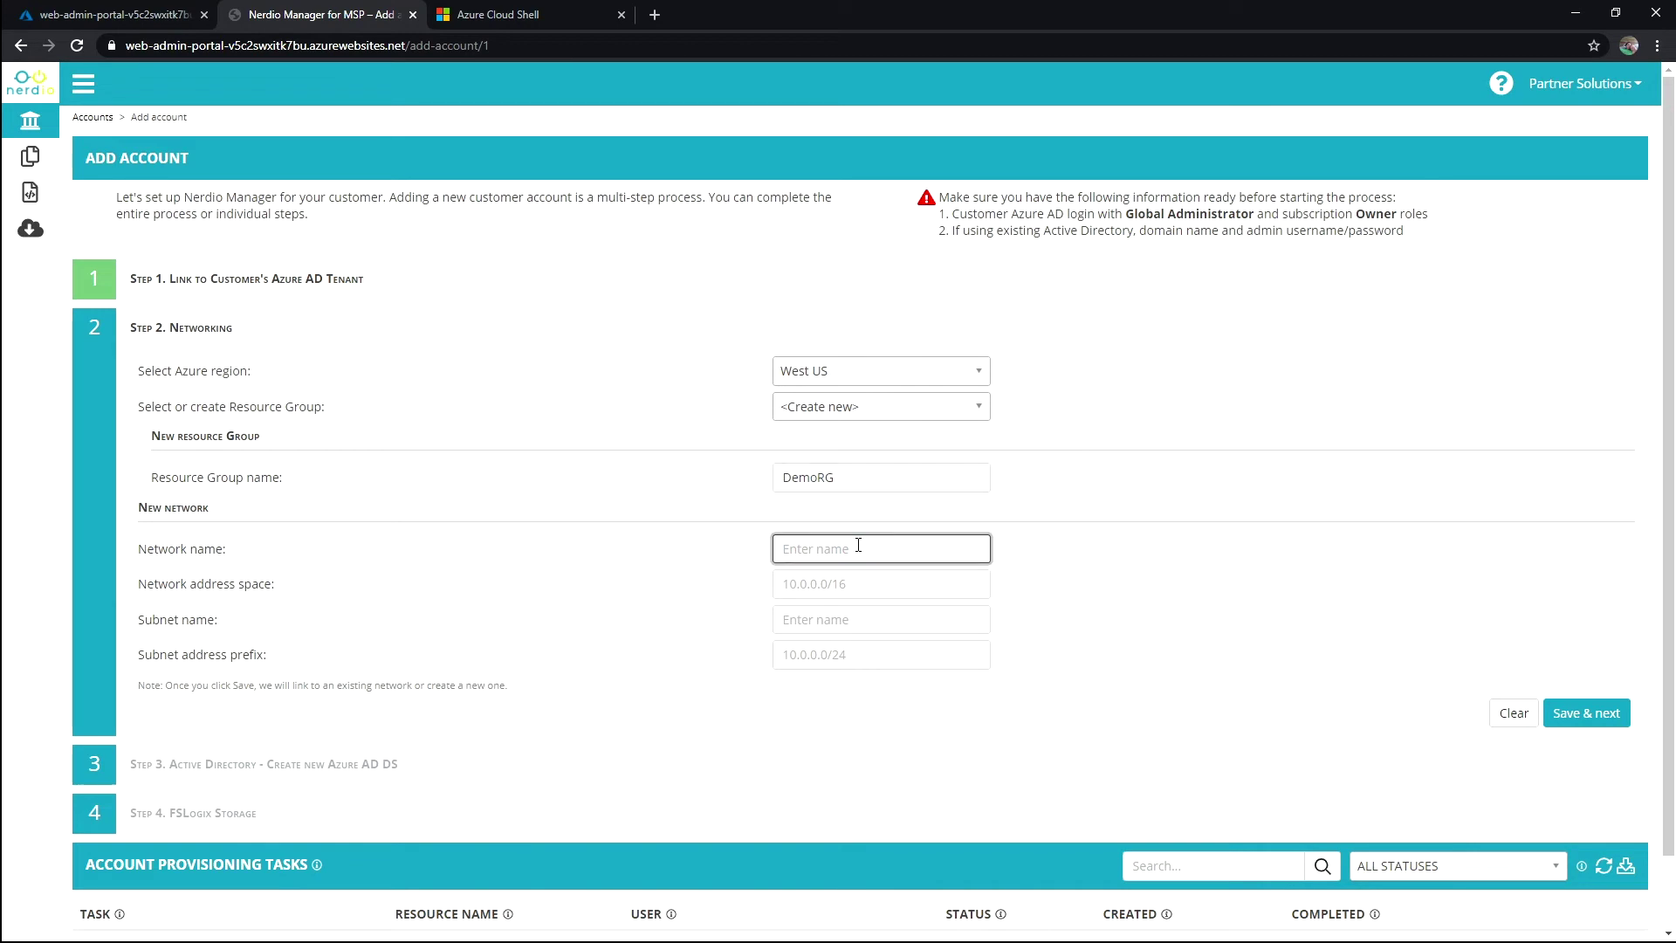
text(Network)
key(Tab)
text(10.0.0.0/16)
key(Tab)
text(LAN)
key(Tab)
text(10.0.0.0/24)
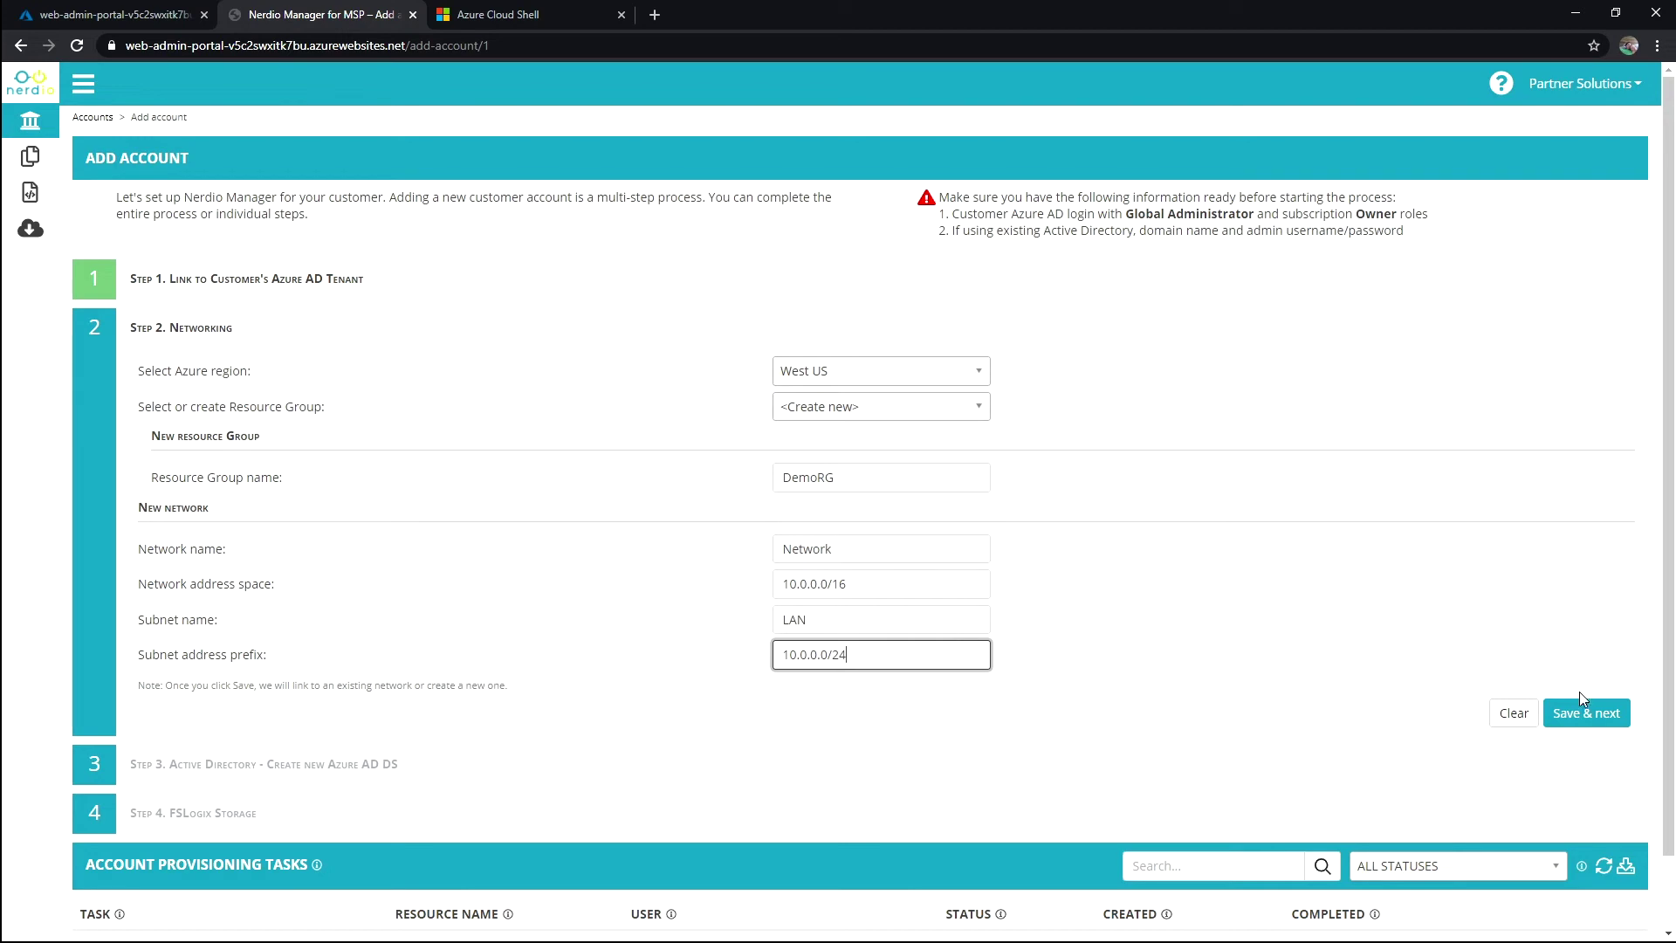
click(1584, 713)
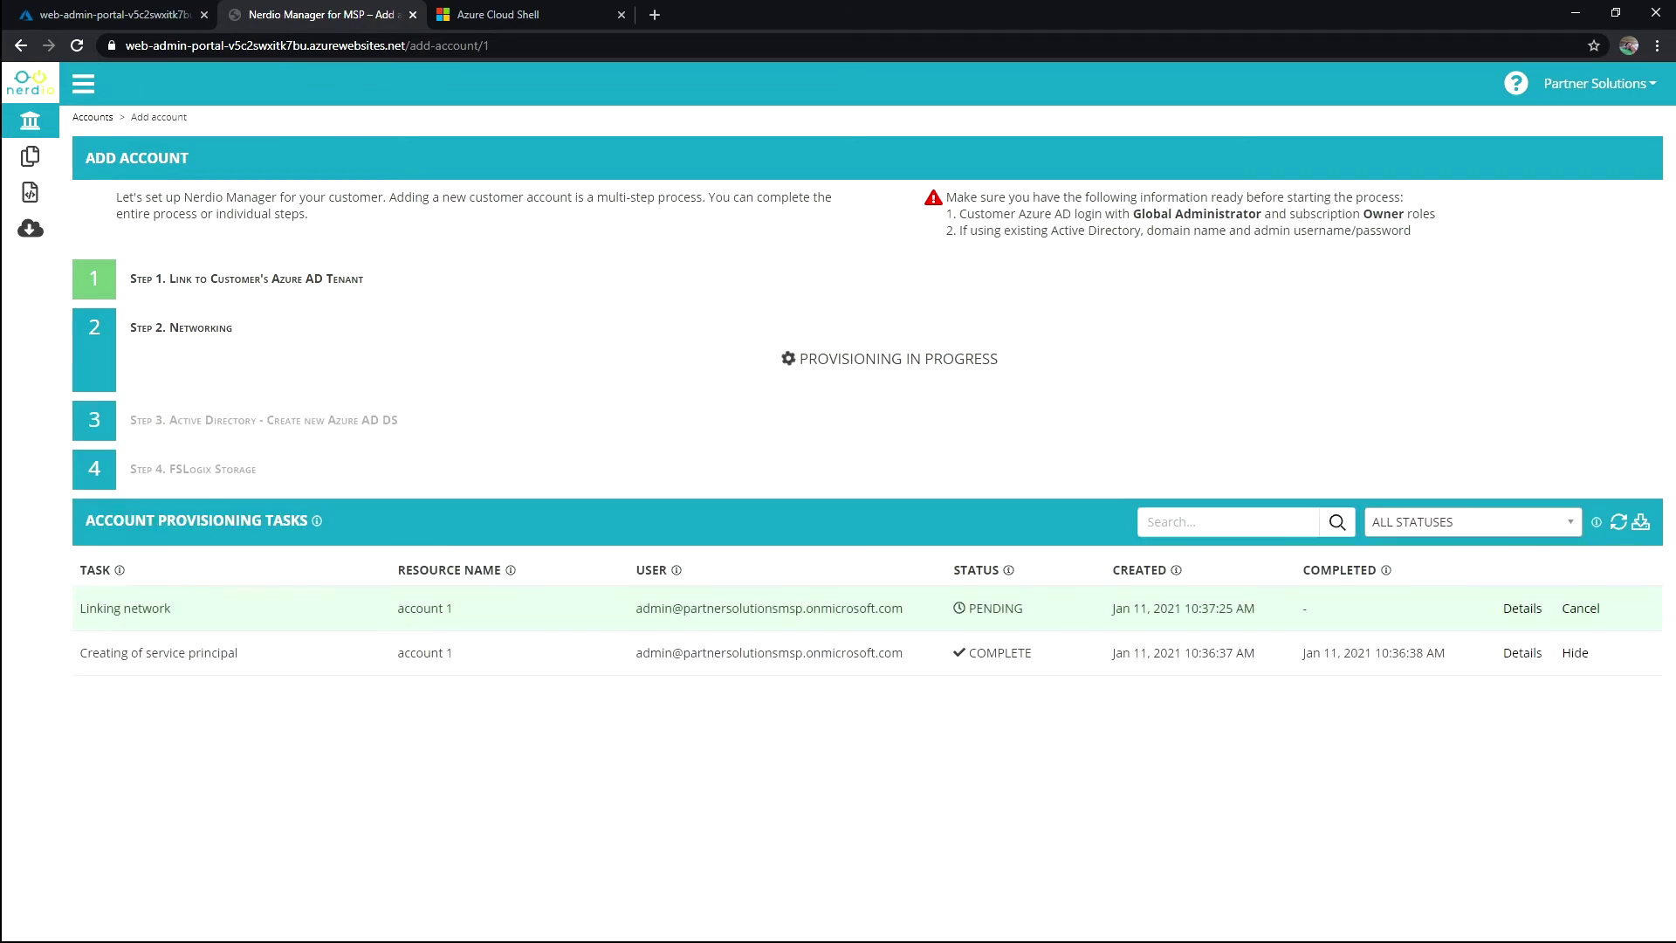
- Review the job details of the Linking network task and check the name for the new domain
click(1522, 609)
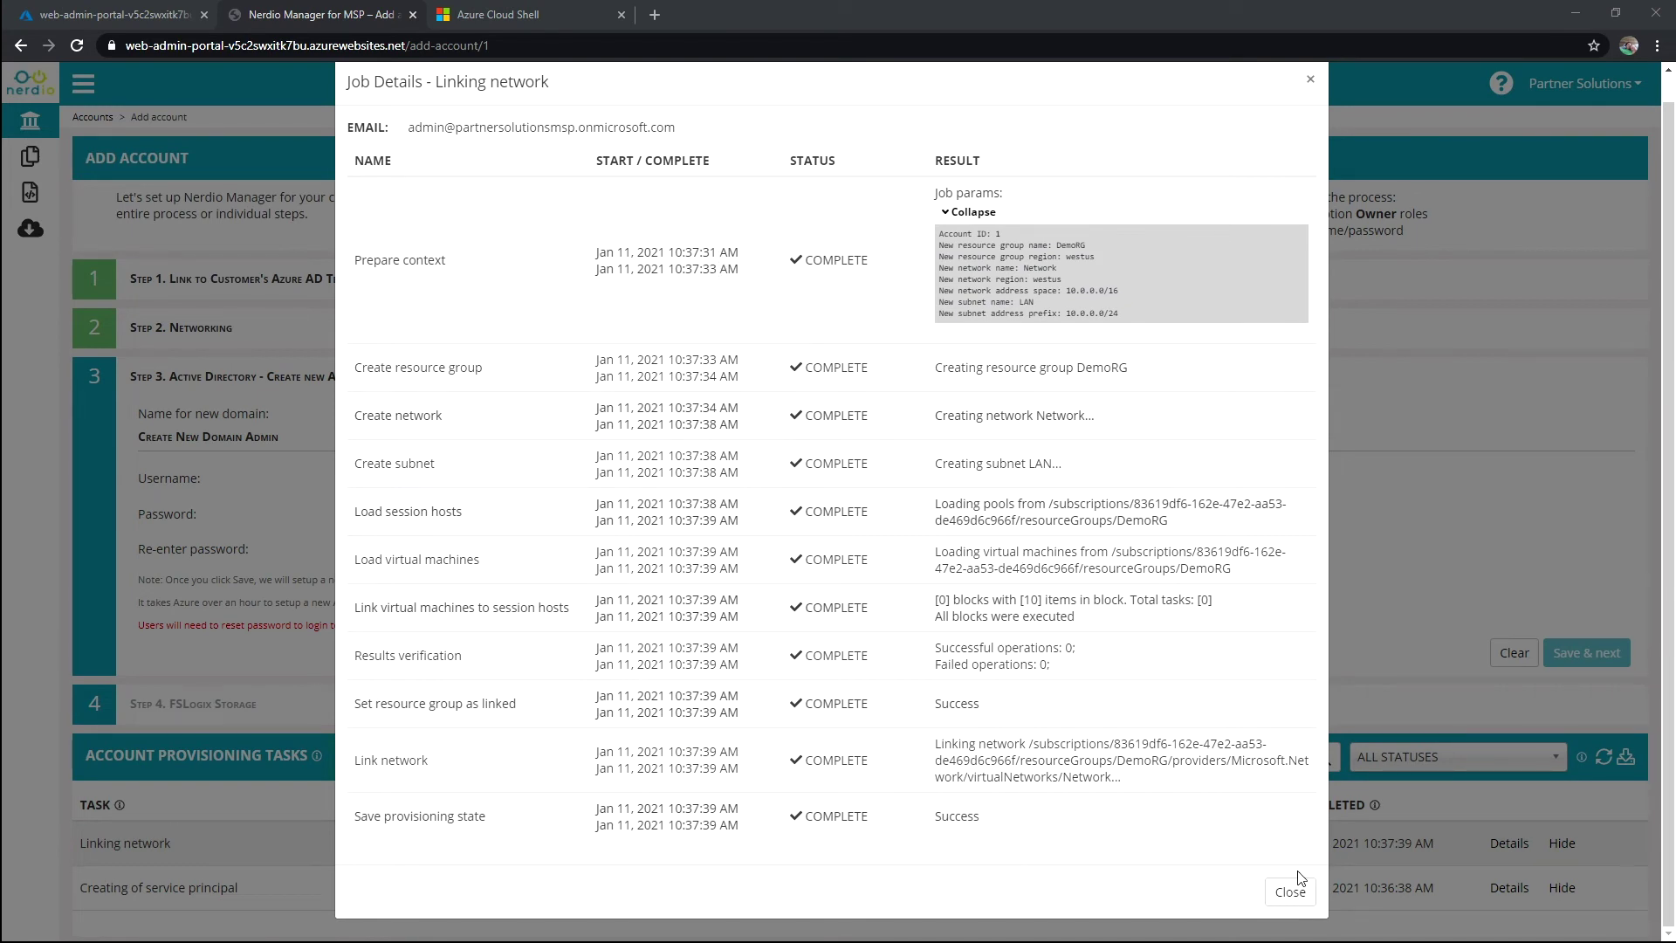
click(1279, 897)
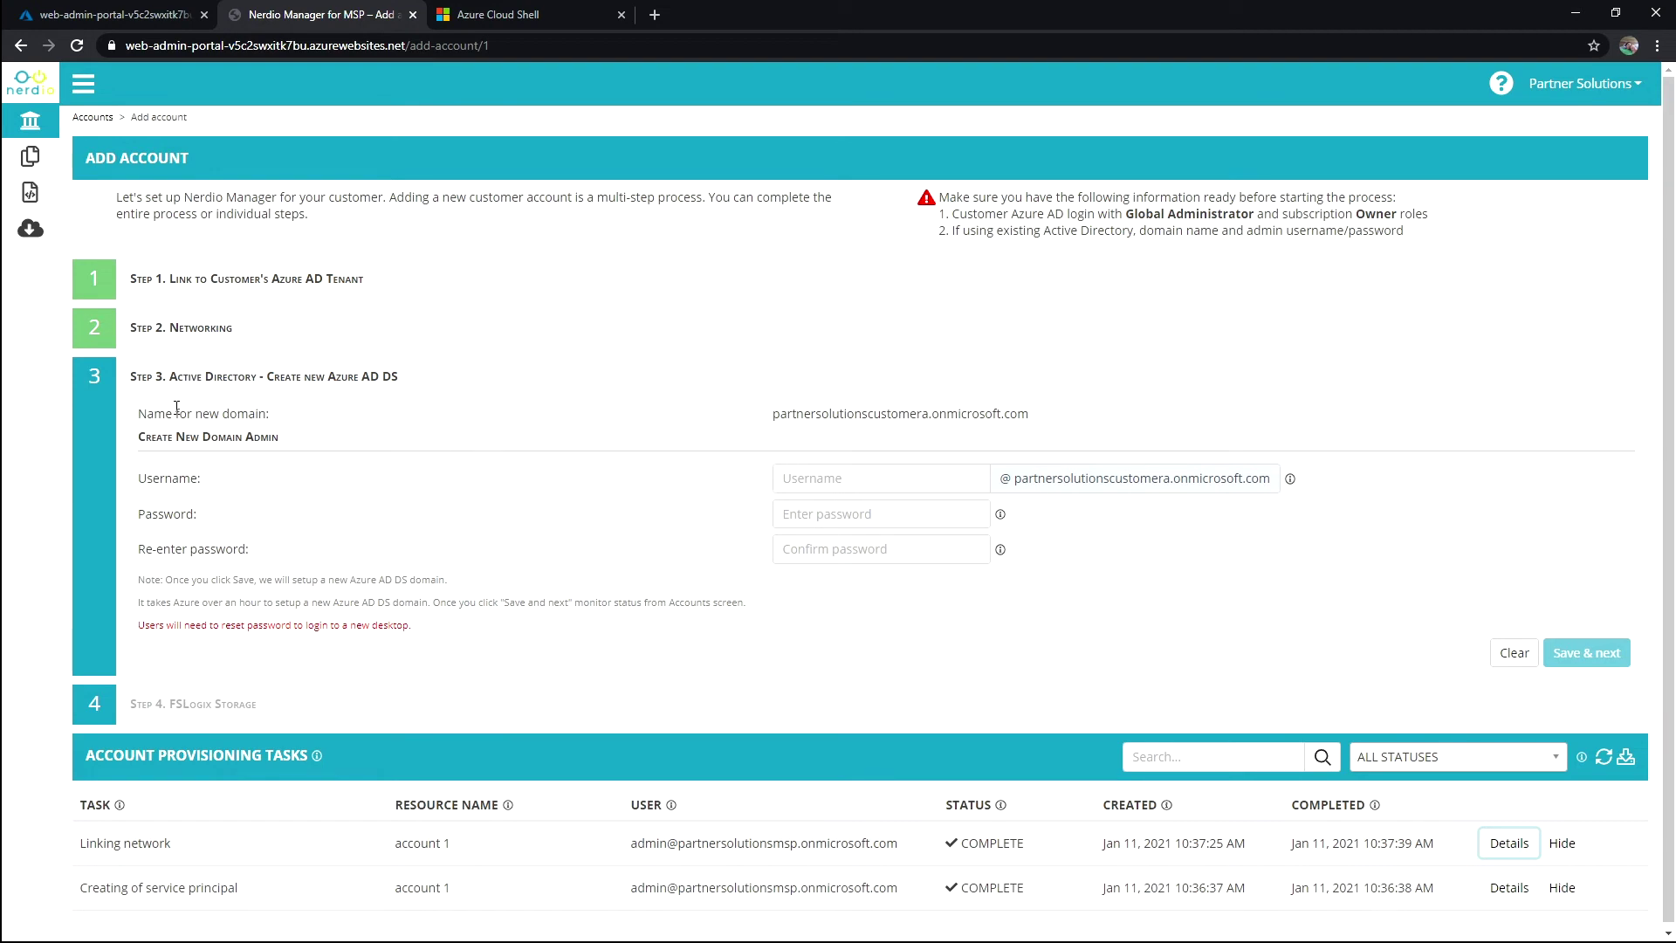
drag(772, 415, 1084, 430)
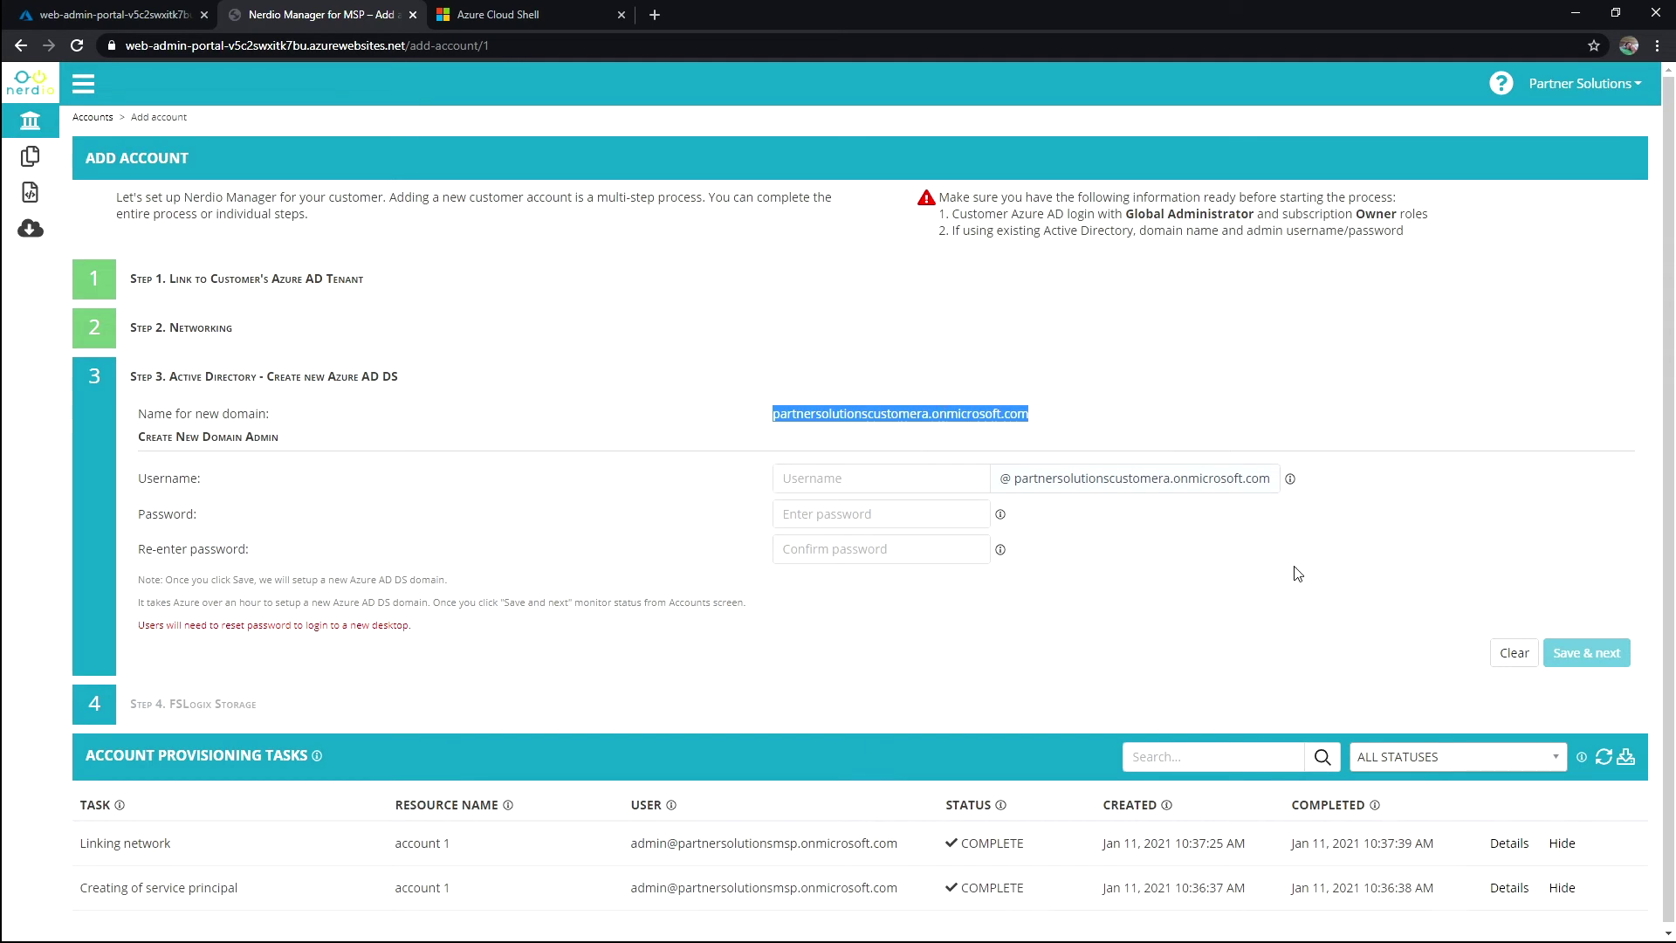
- Create the domain admin AccelerateAdmin, enter and confirm the account password, and save the Active Directory settings
click(936, 468)
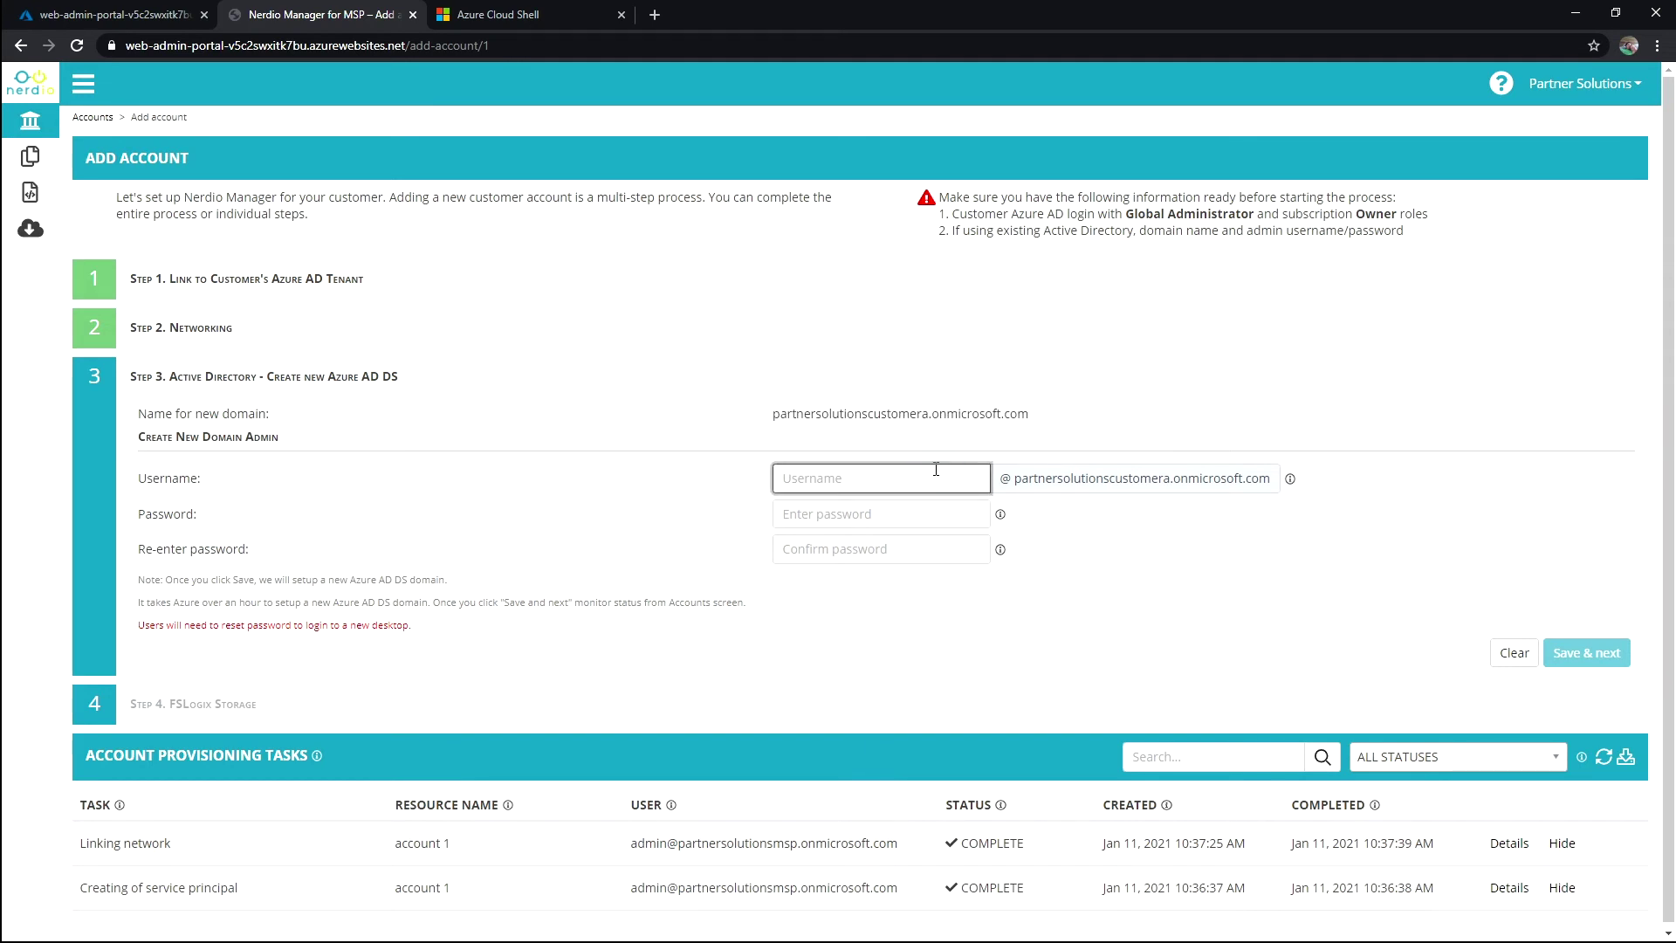
text(AccelerateAdmin)
key(Tab)
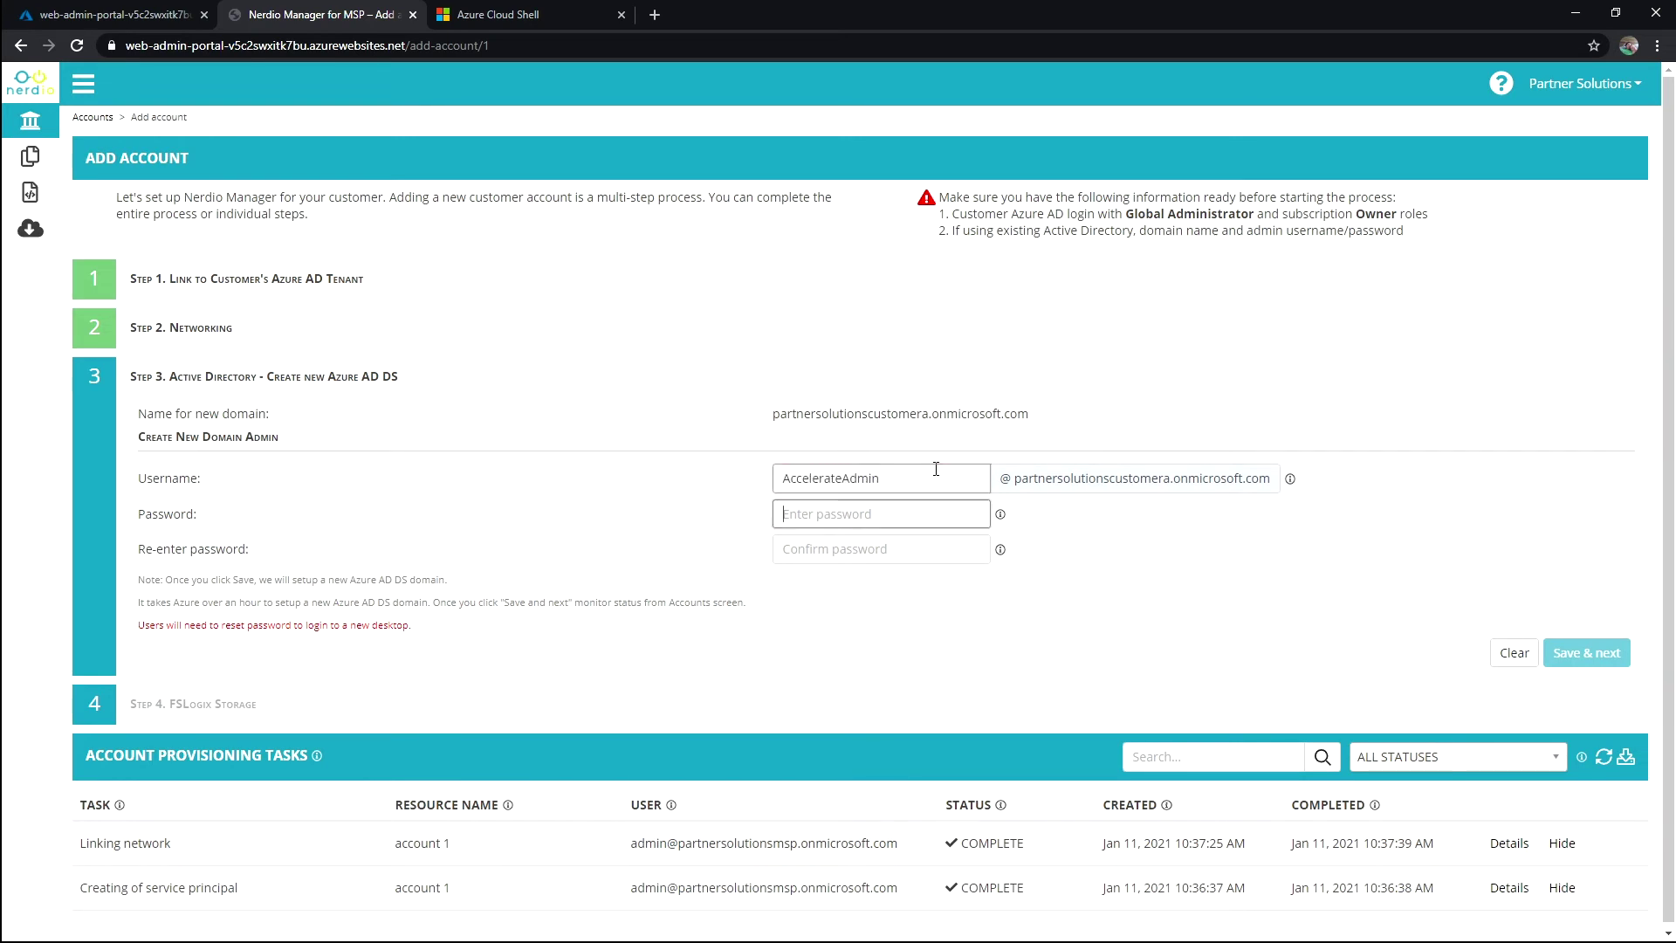
text(•••••••••••••)
key(Tab)
text(••••••••••••)
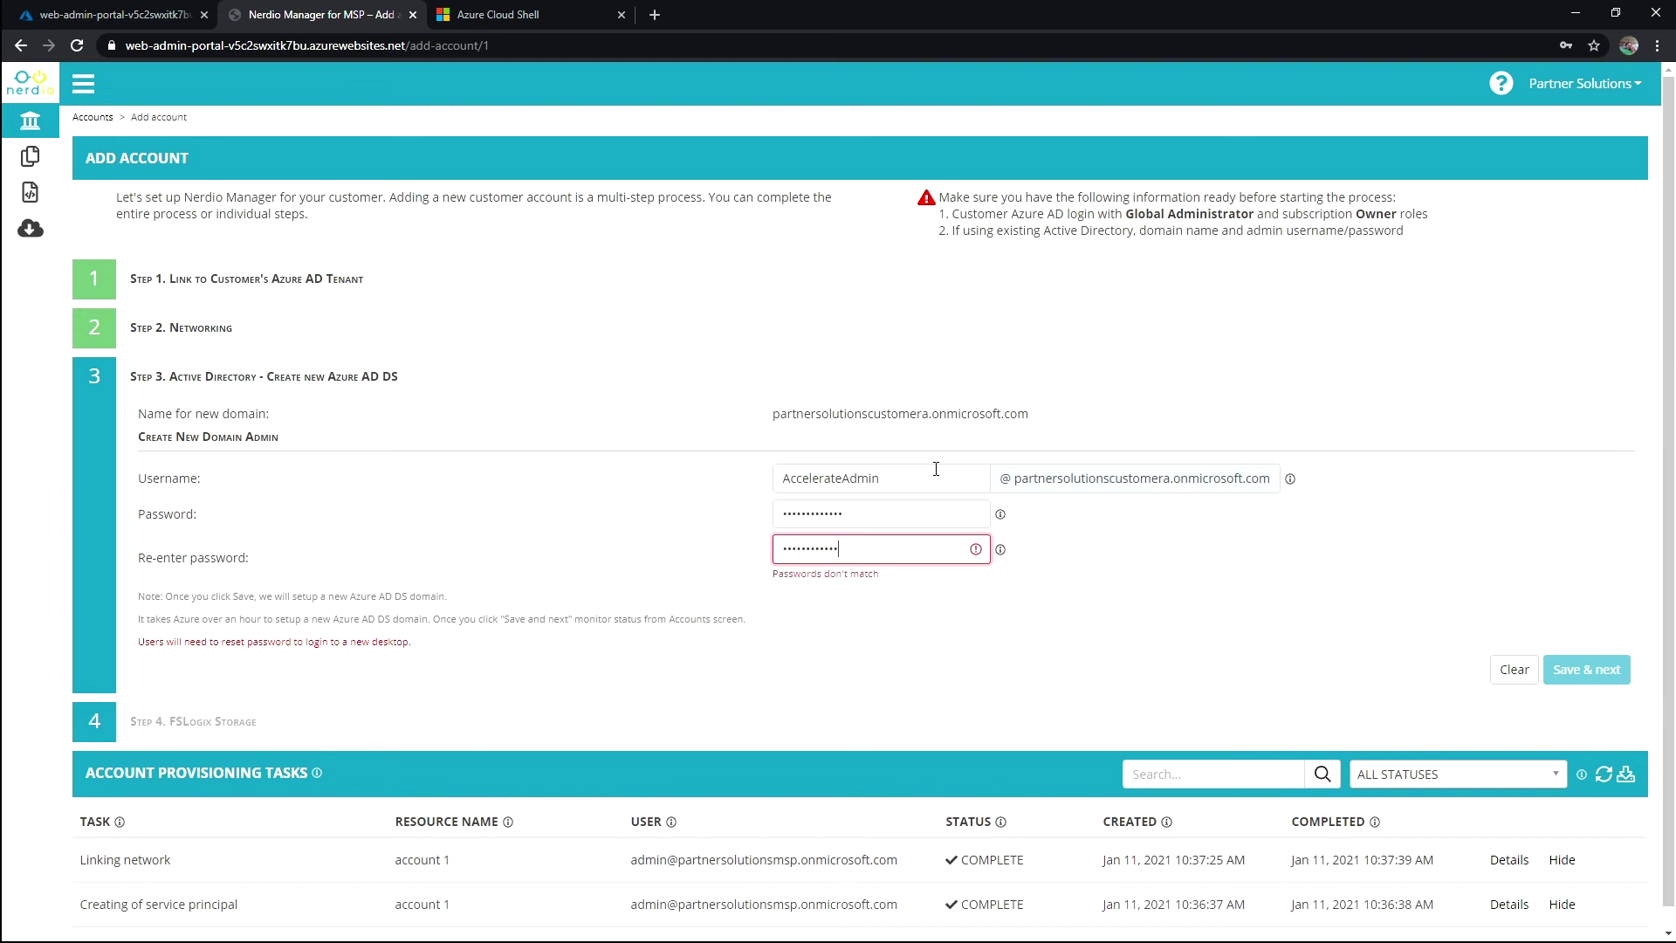
text(•)
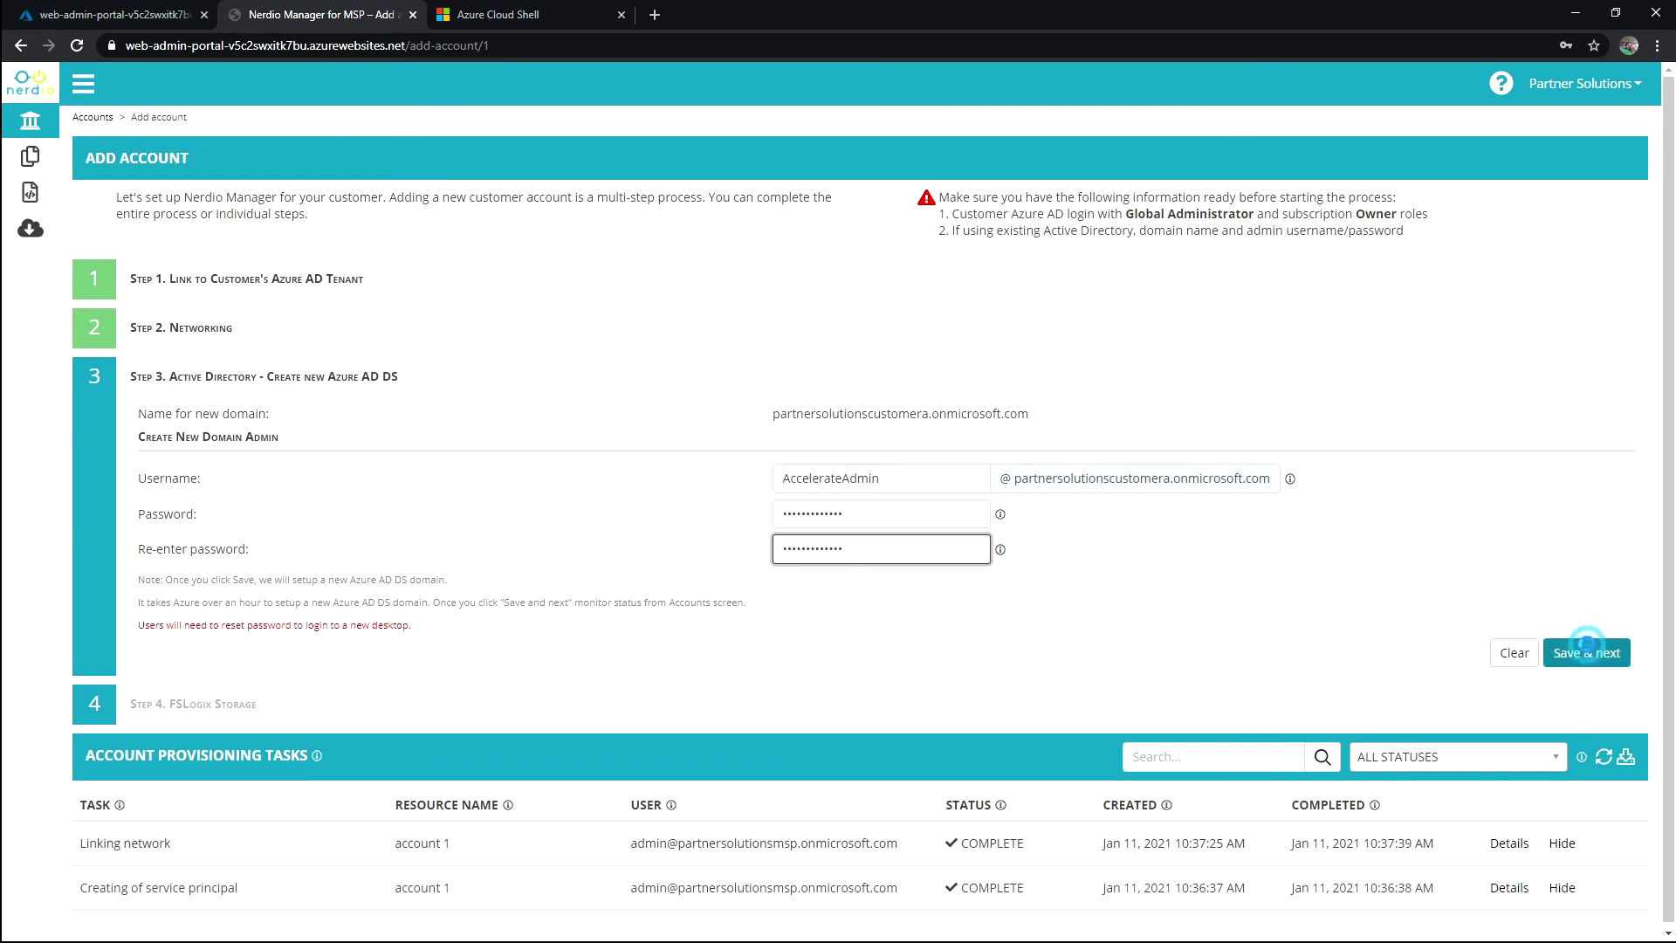
click(1587, 652)
click(1565, 331)
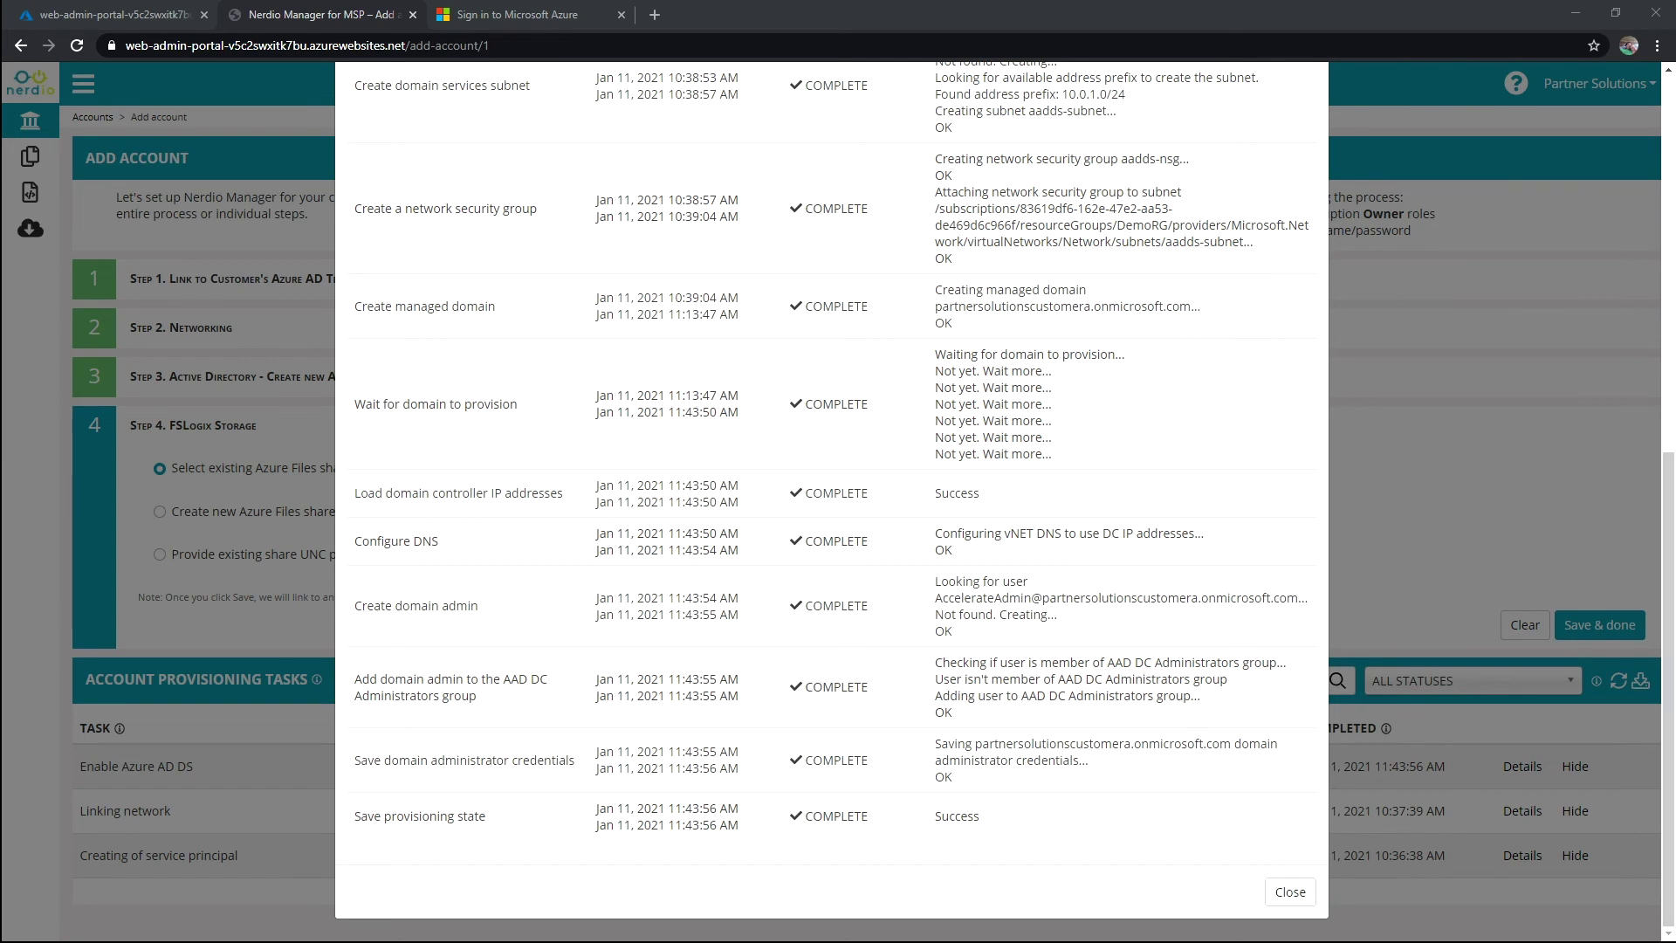
- Choose to create a new Azure Files share for FSLogix and name its storage account acceleratenmmsa
click(1290, 891)
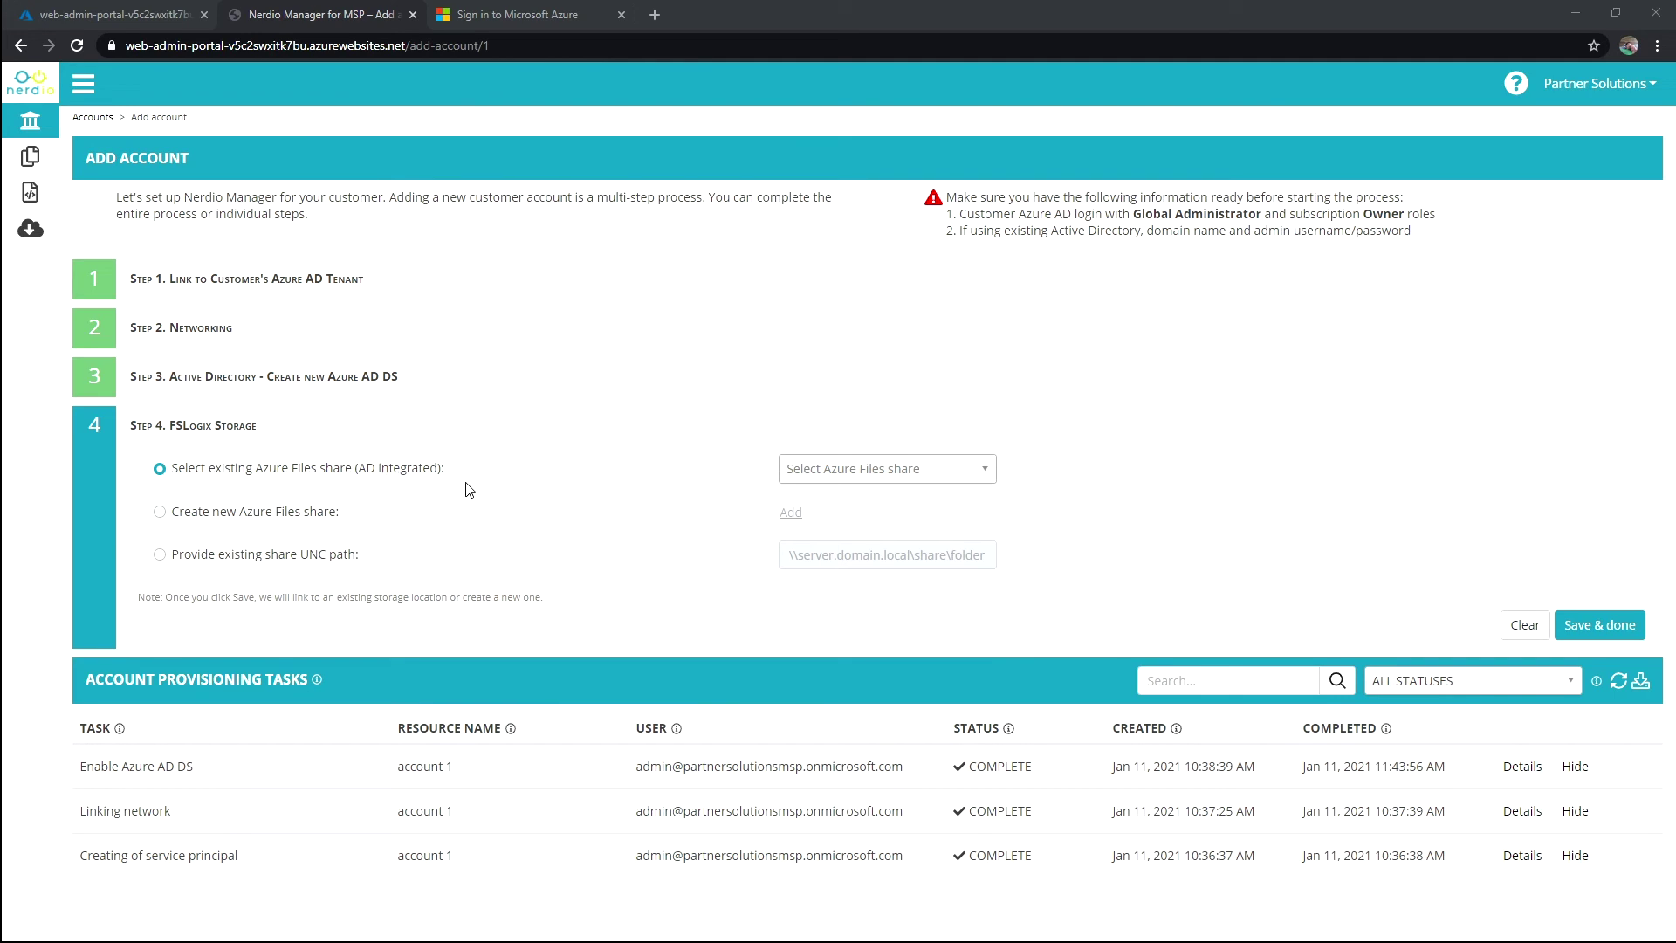
click(322, 558)
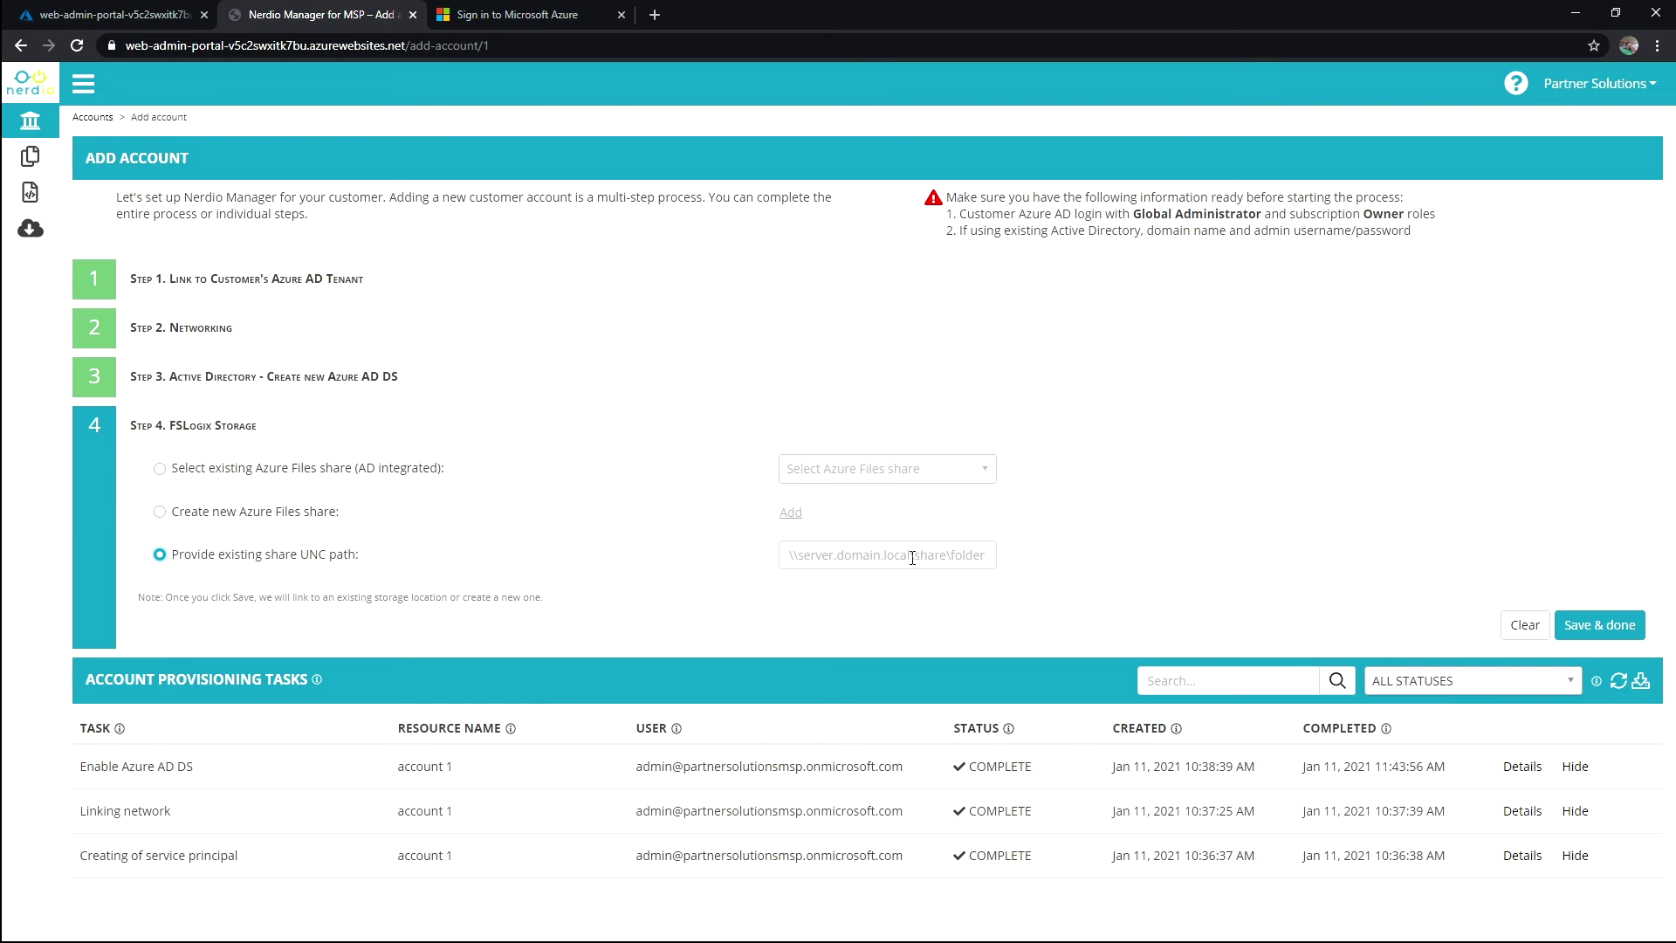
click(274, 512)
click(791, 513)
click(799, 184)
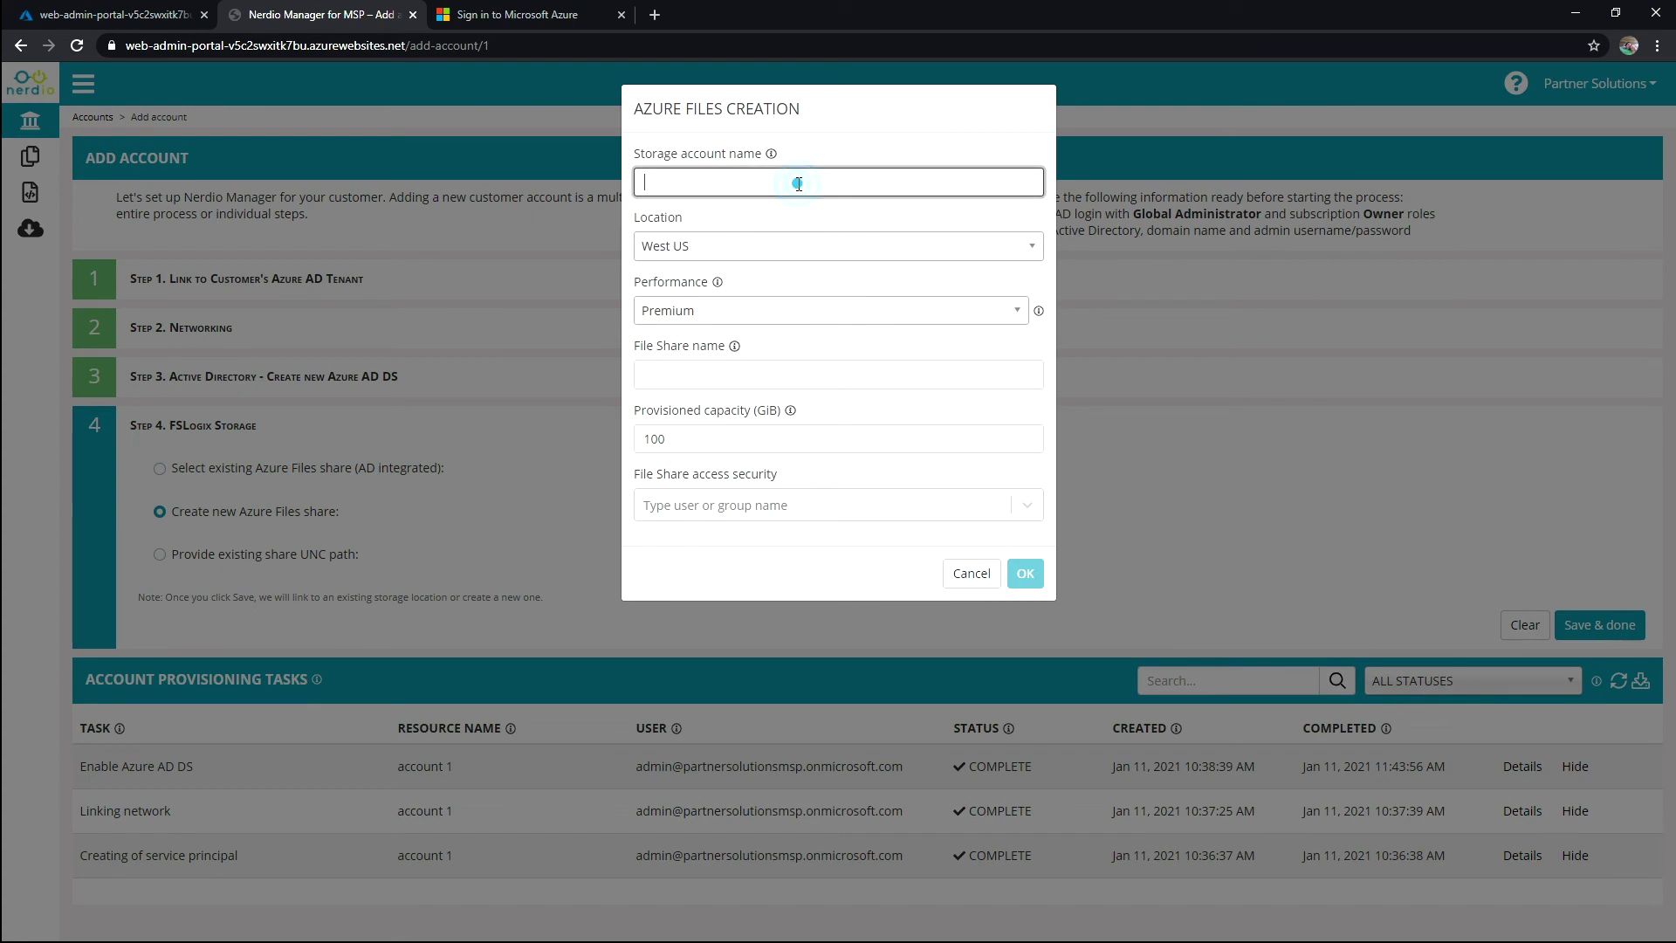
text(acceleratenmmsa)
- Select Premium as the storage account's performance tier
click(686, 319)
click(774, 361)
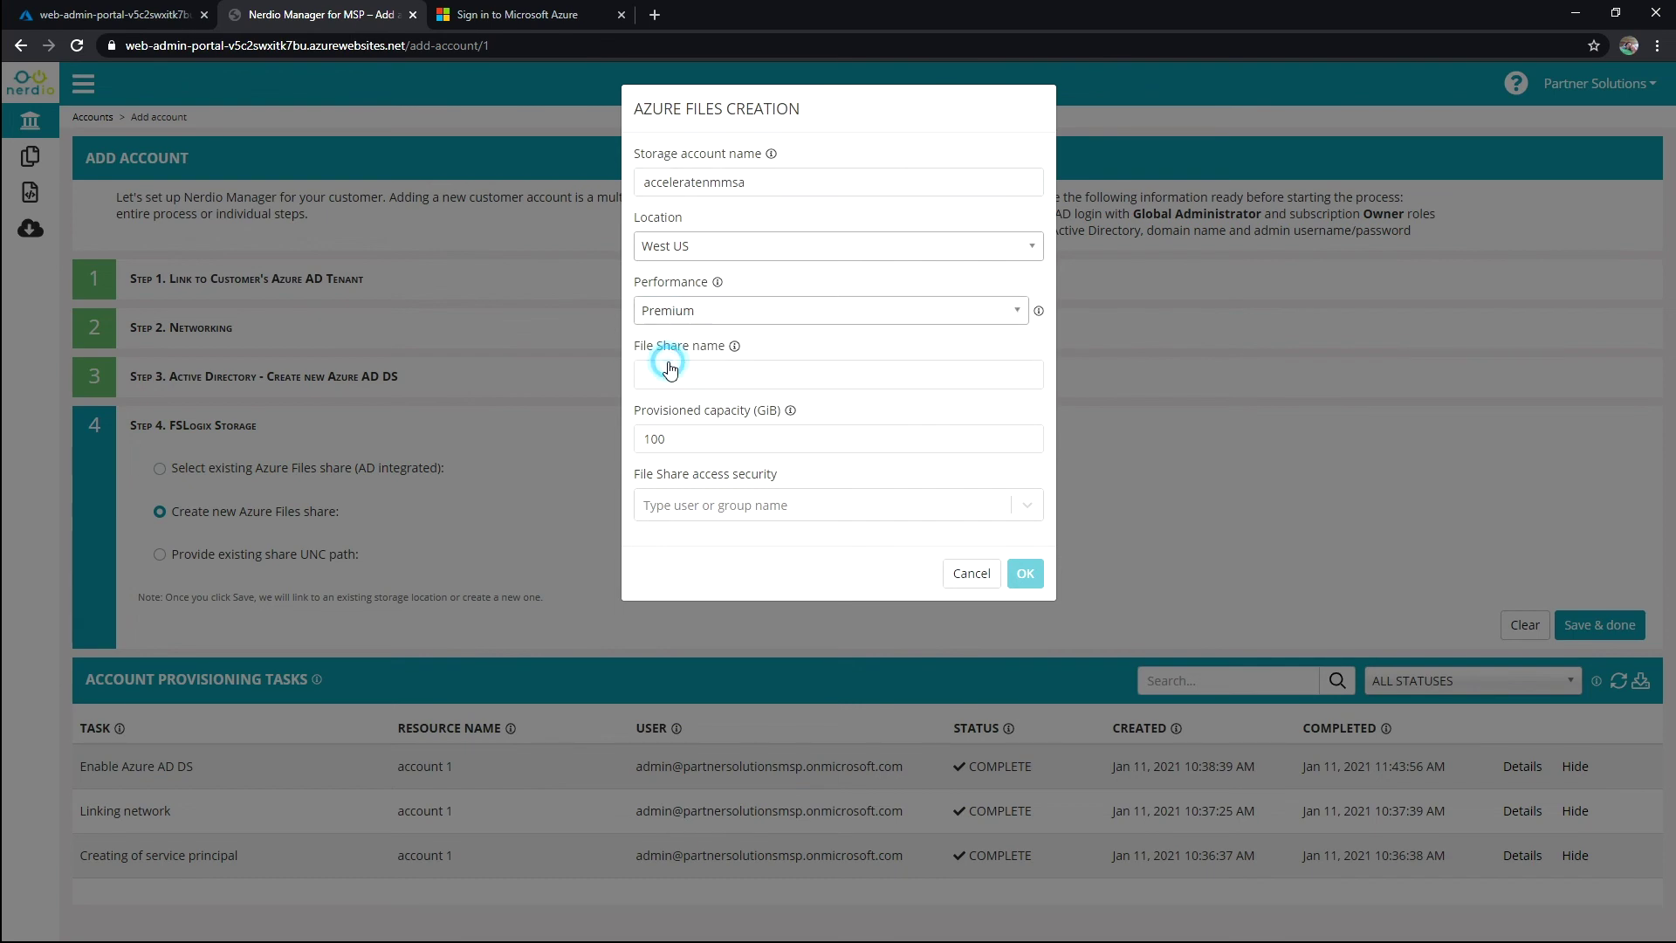
click(727, 312)
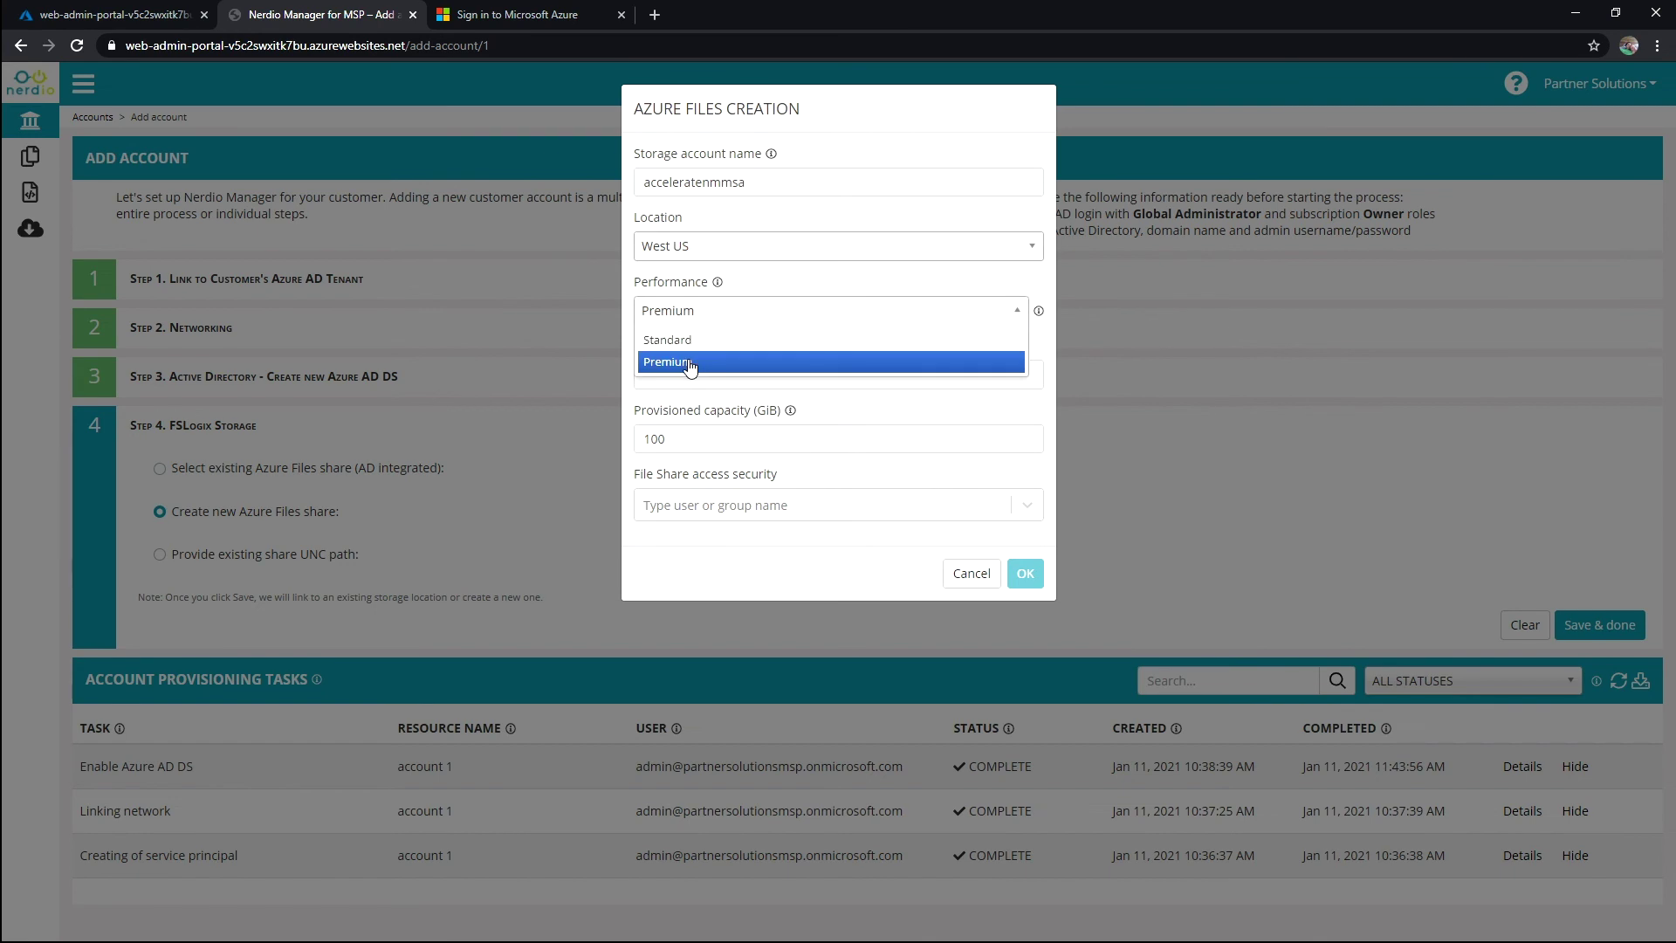
click(690, 365)
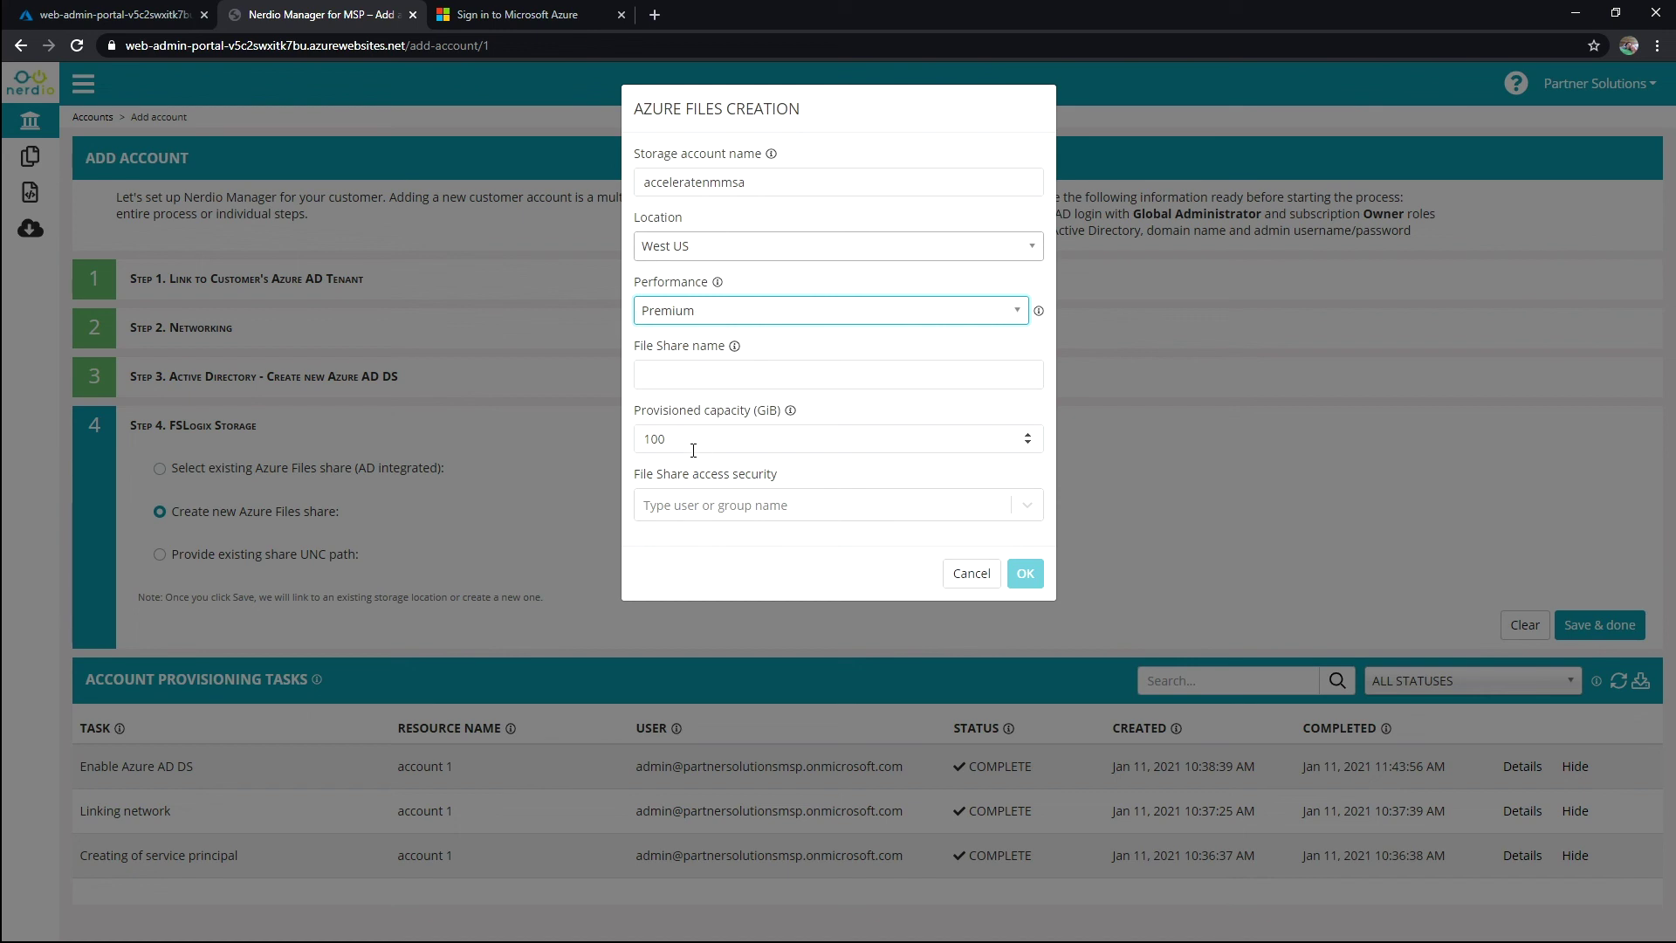
- Name the file share fslogix, give the AllUsers group access, and confirm the Azure Files settings
click(705, 375)
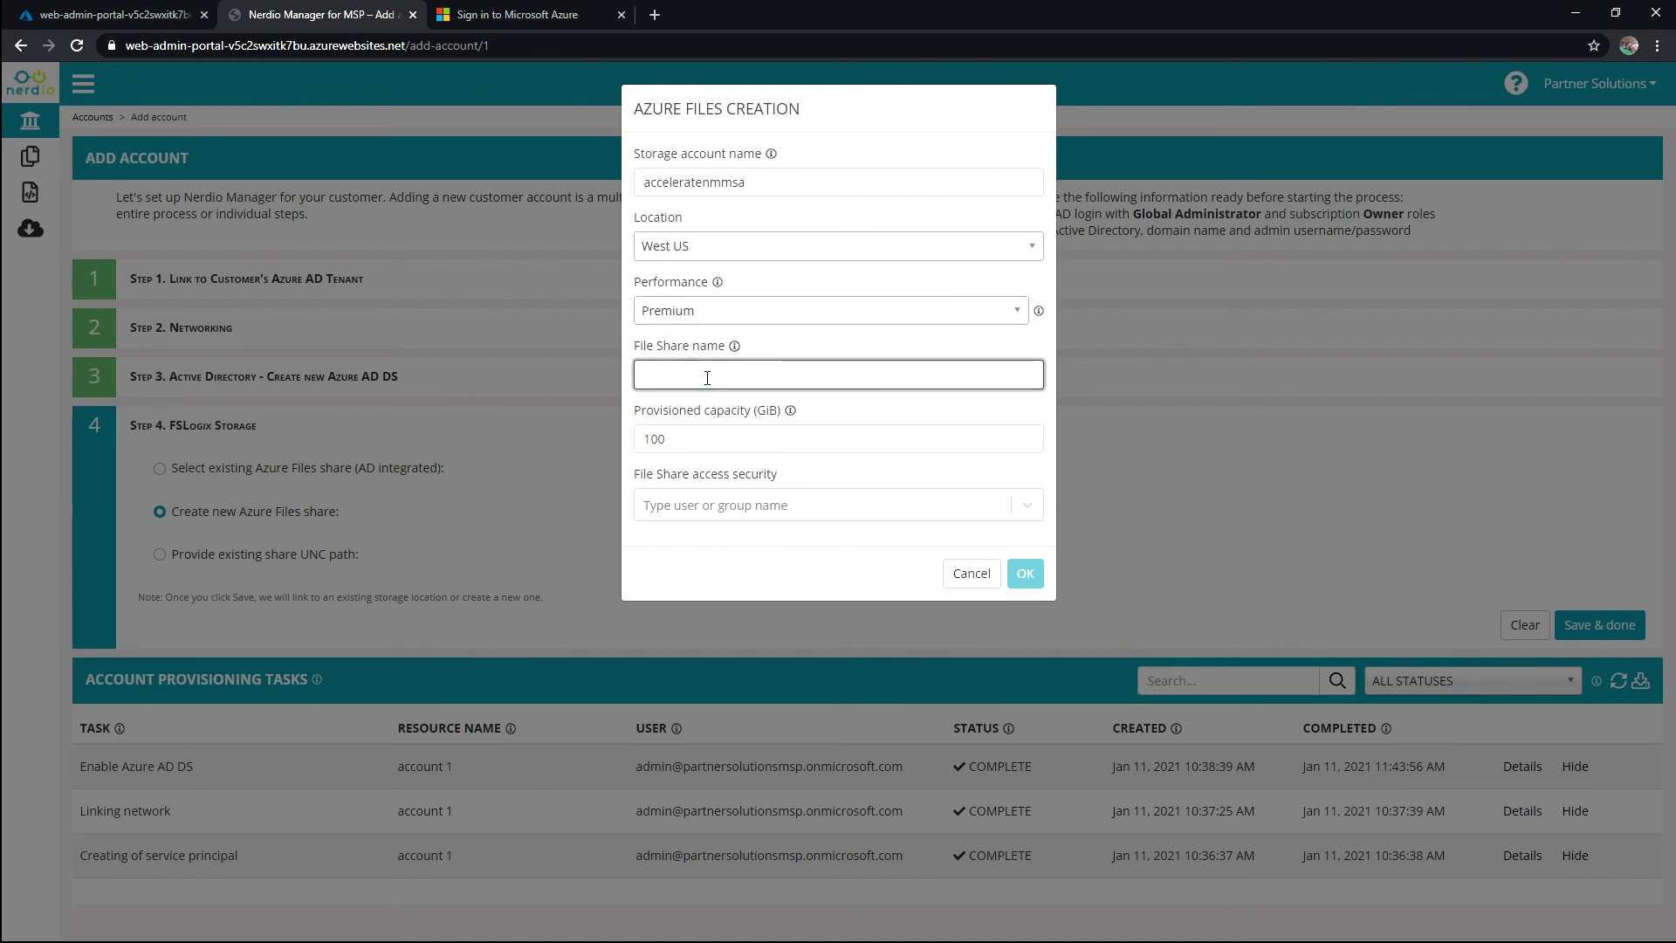
text(fslogix)
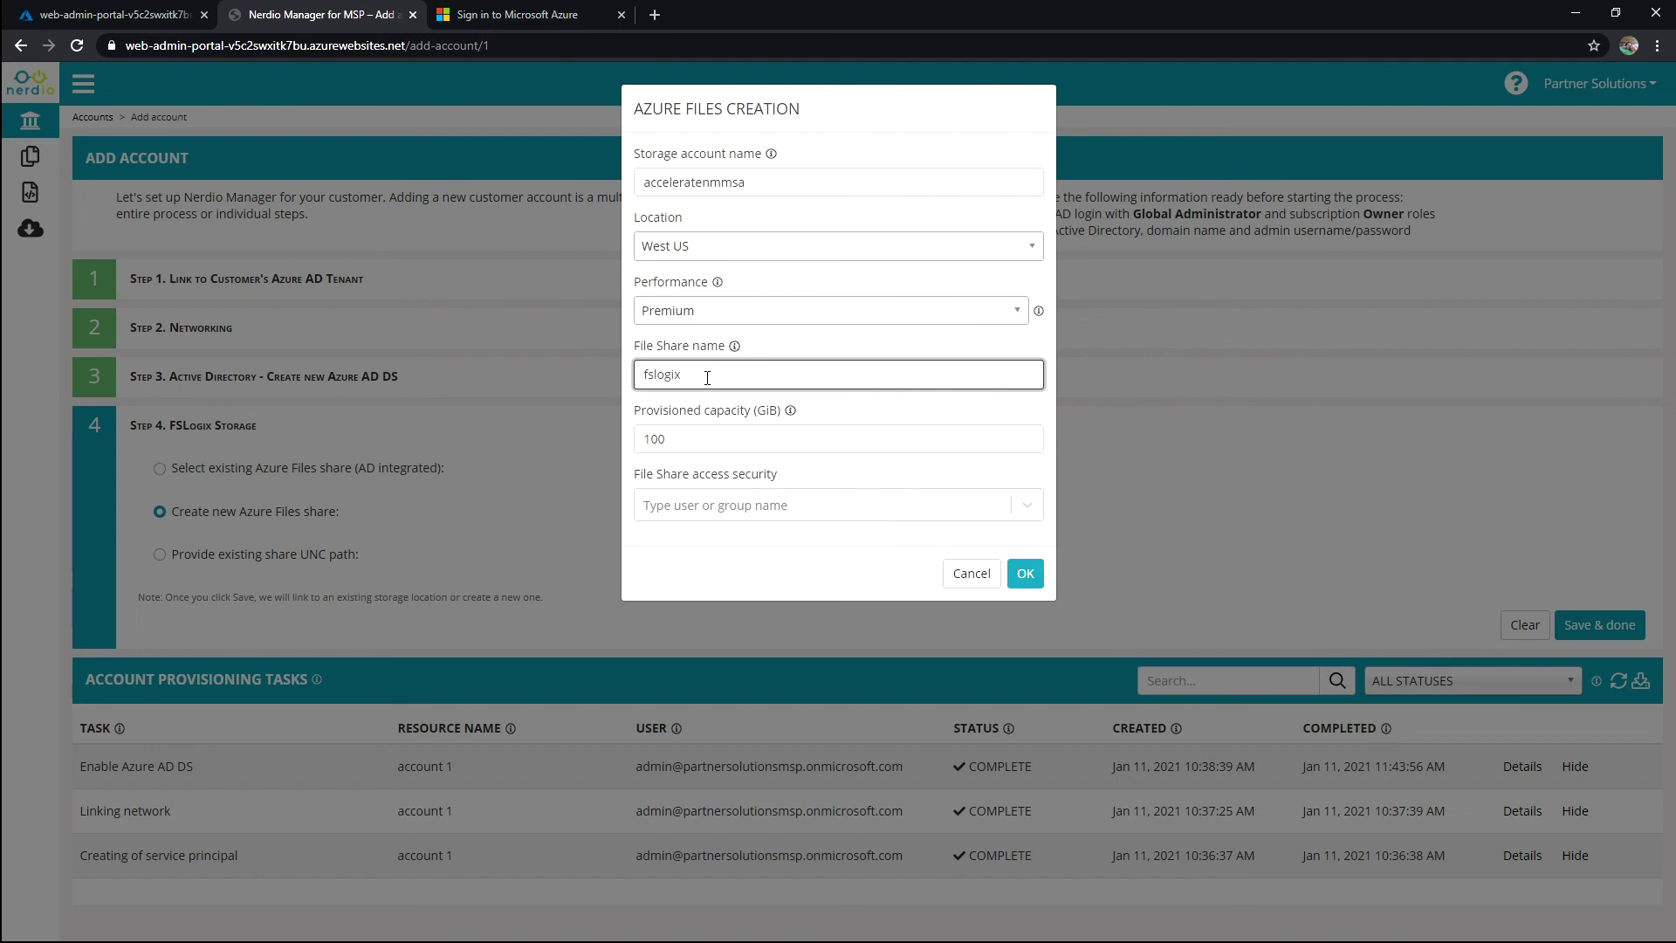
click(746, 511)
text(all)
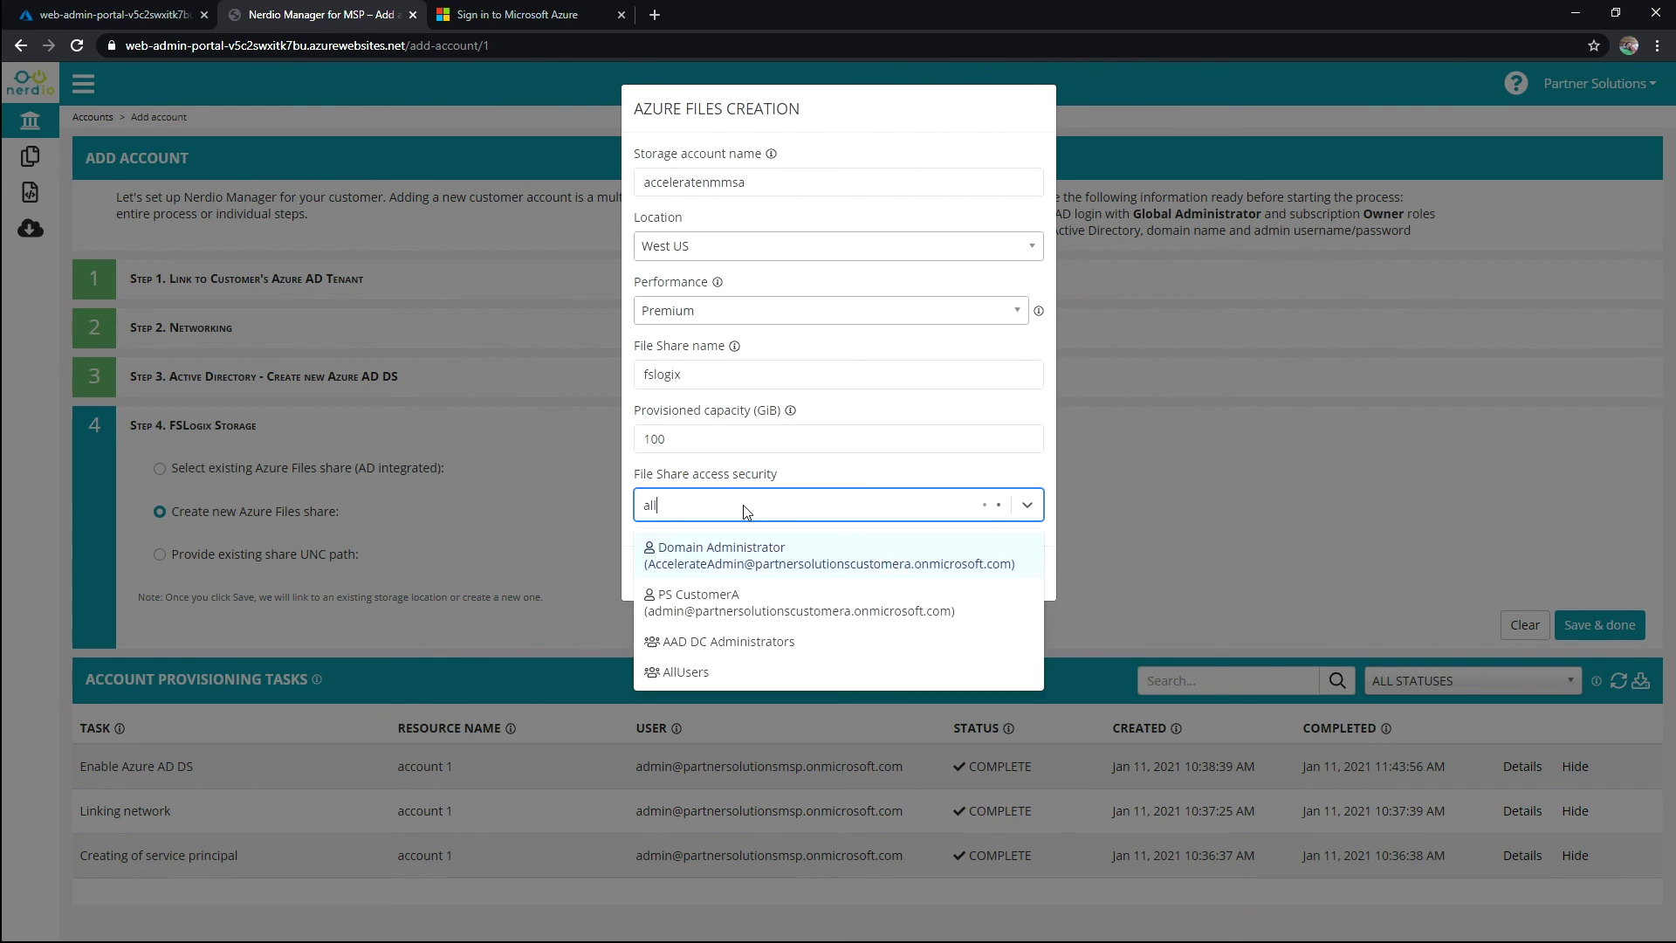
click(683, 550)
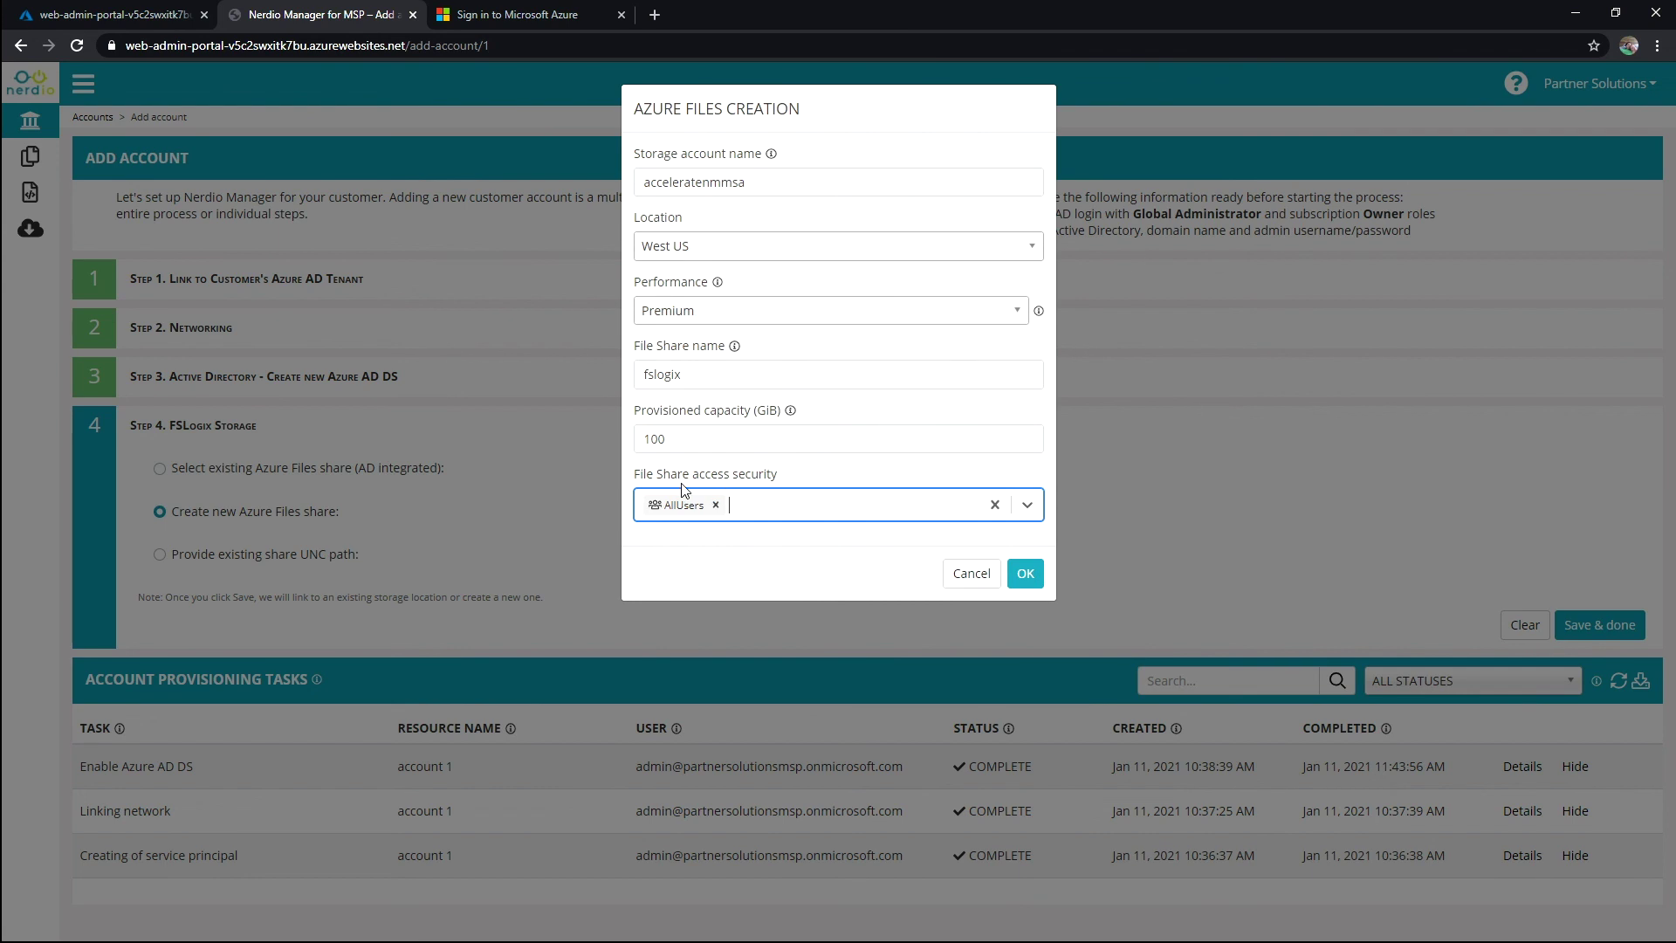
click(1027, 574)
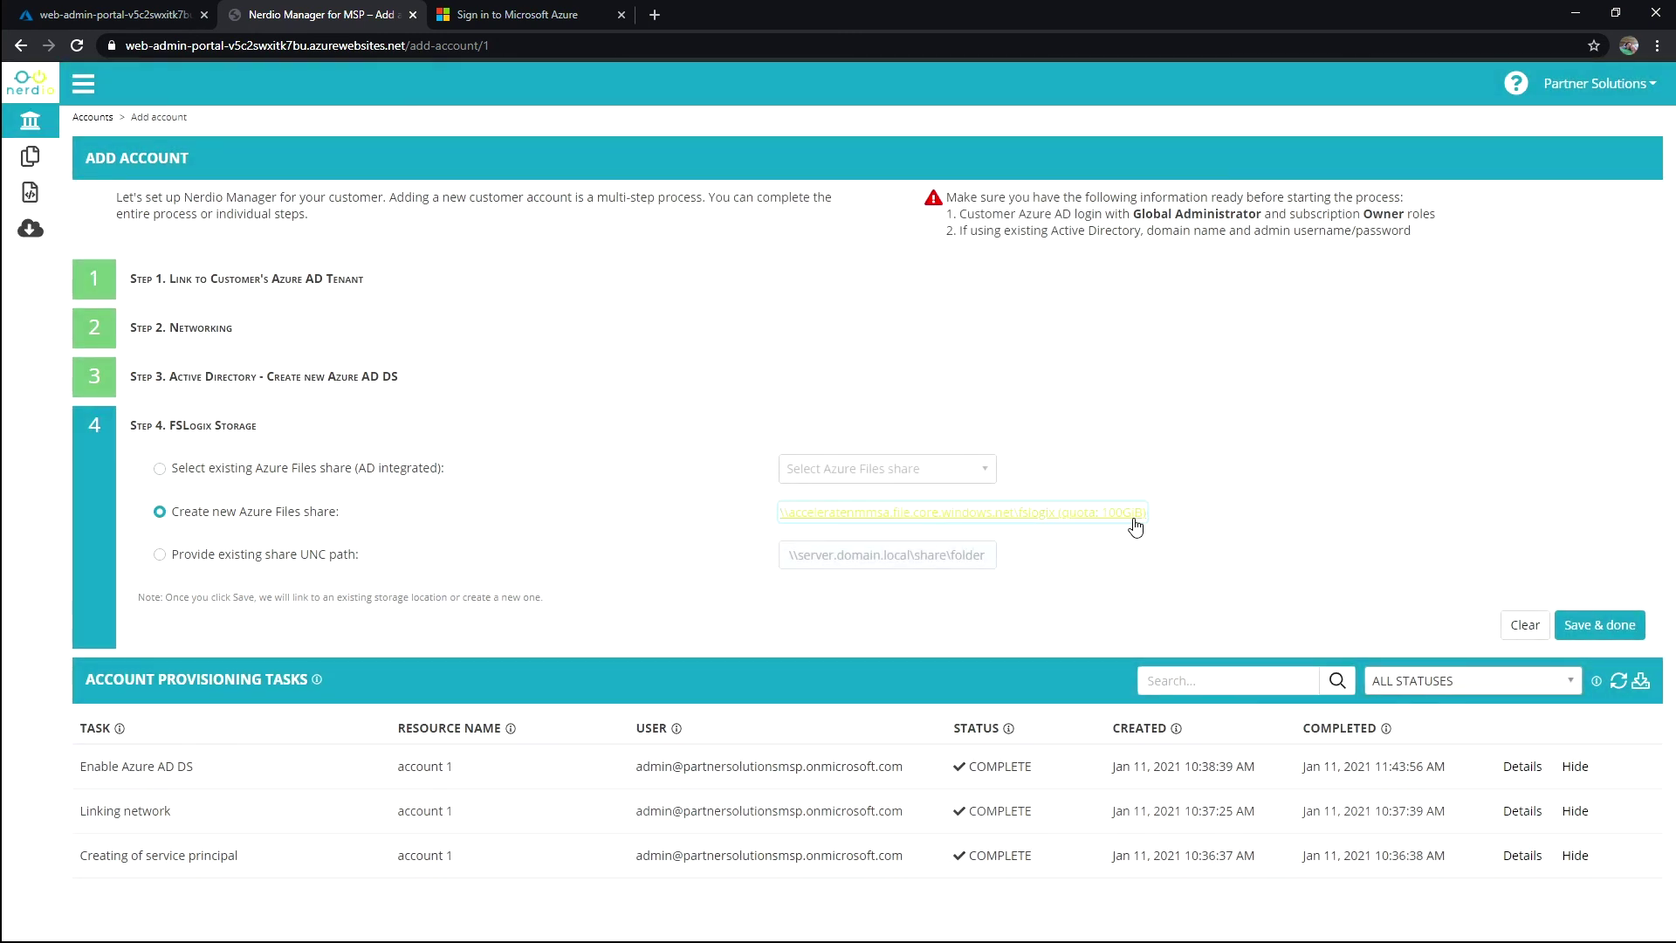
- Save the FSLogix storage setup and open the details of the Configure file storage task
click(1599, 625)
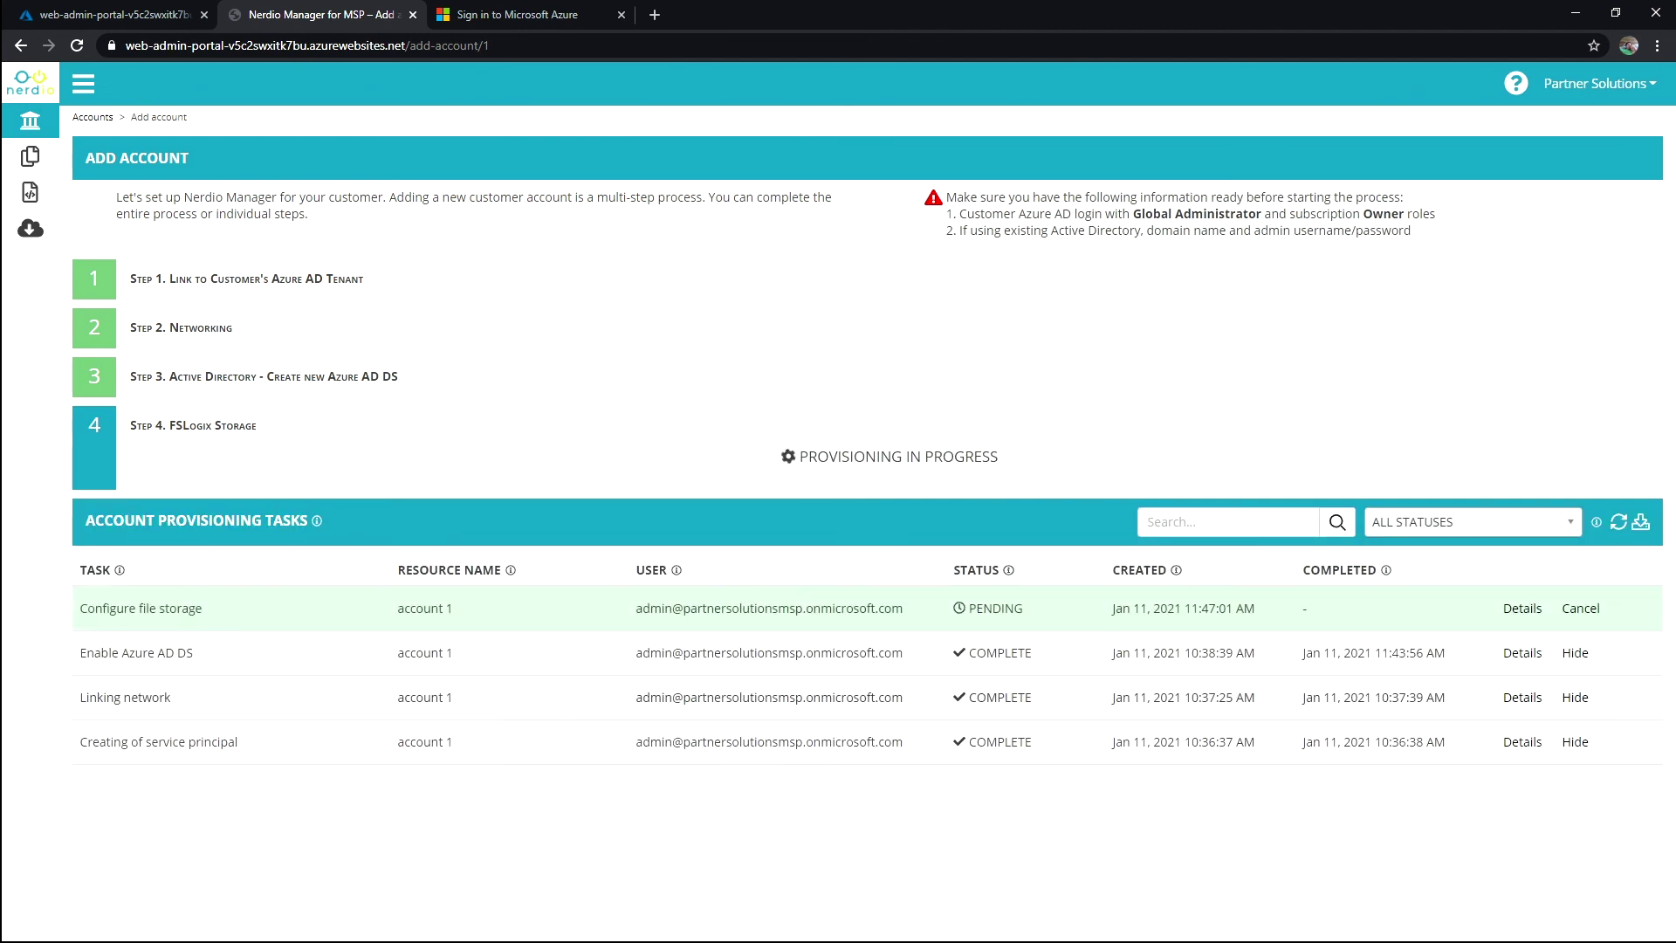
click(1533, 612)
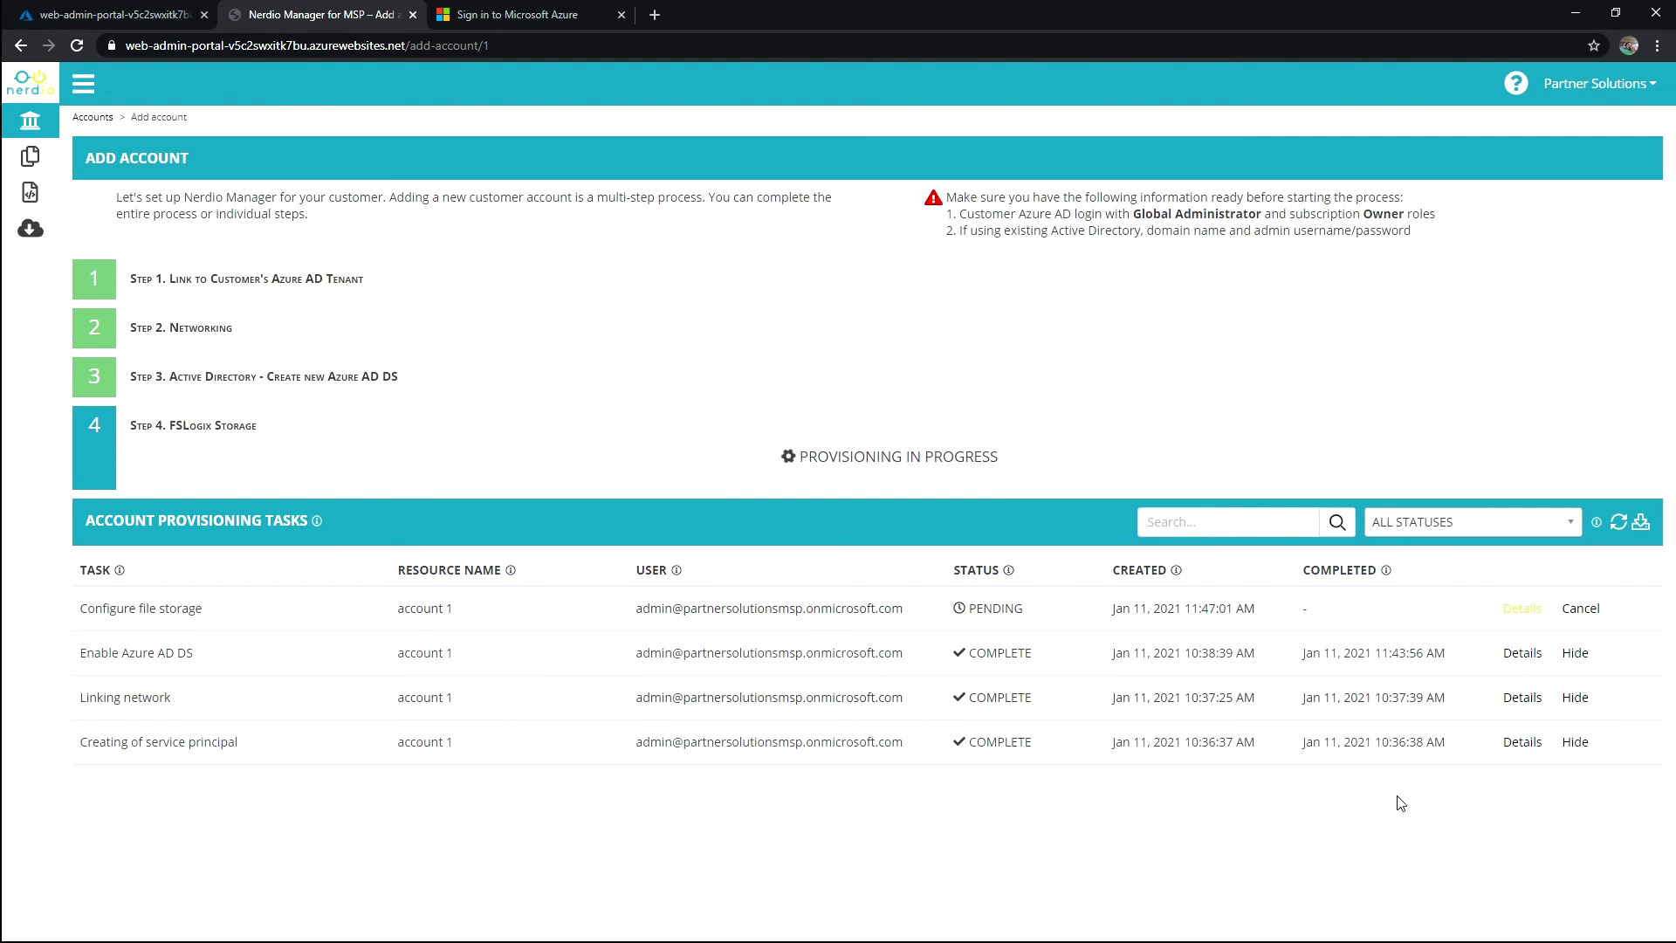